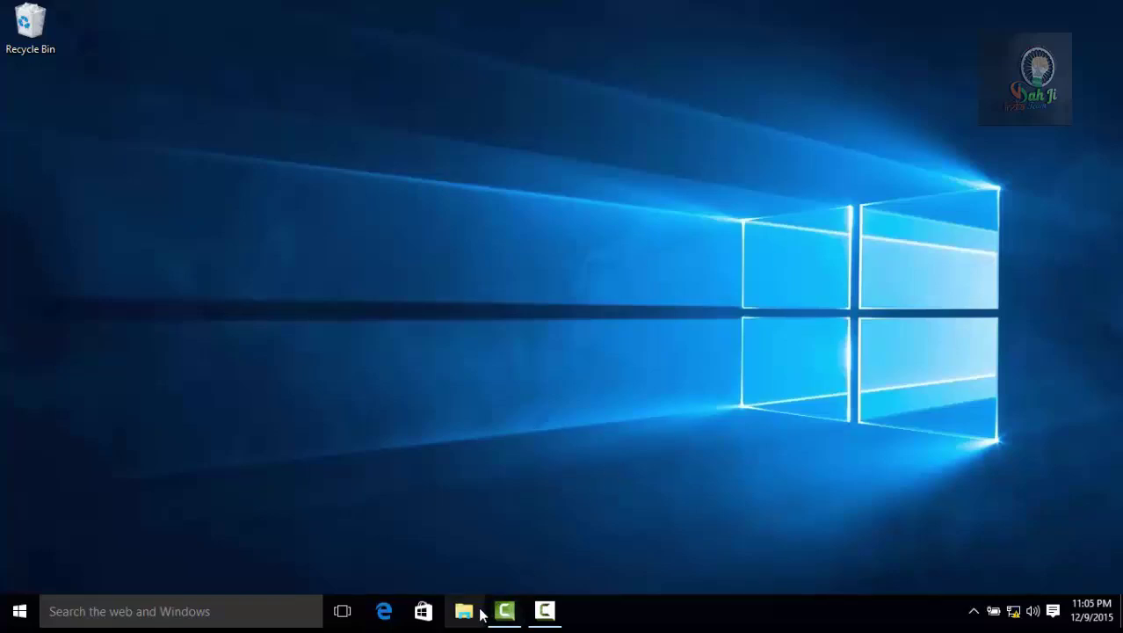
# - Open File Explorer, view This PC, and go to the Network location
pyautogui.click(466, 613)
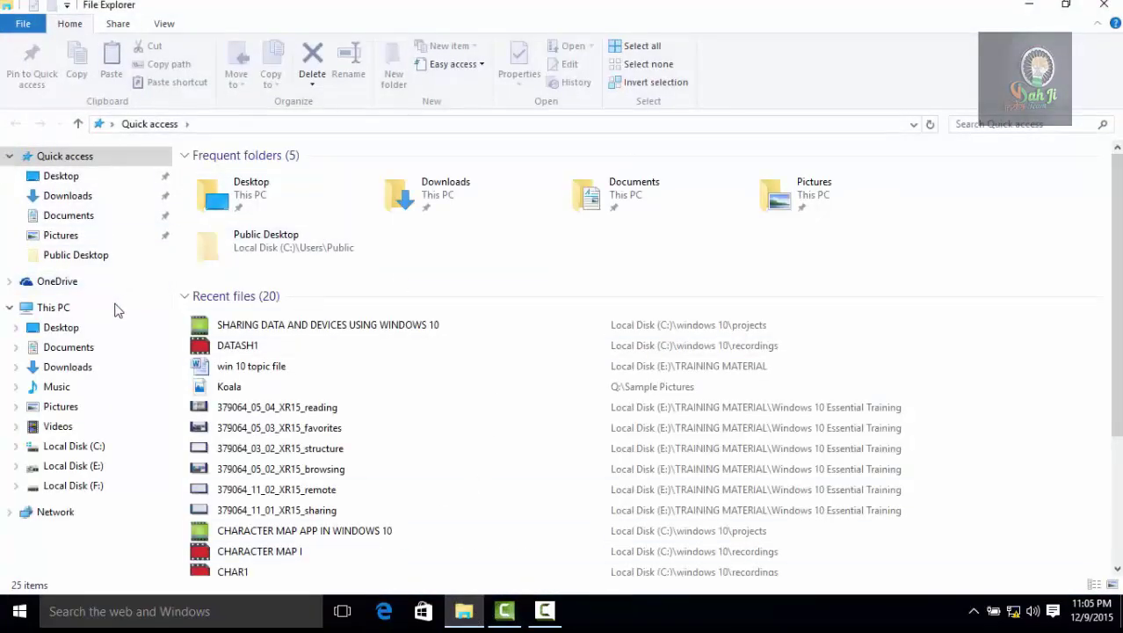
pyautogui.click(61, 313)
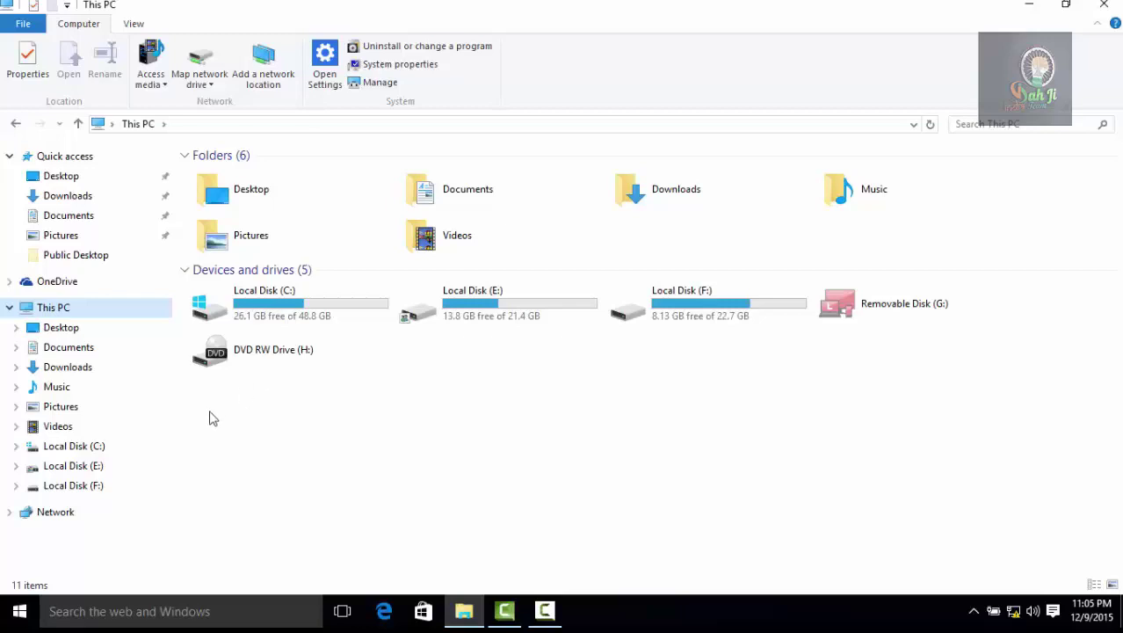
pyautogui.click(56, 512)
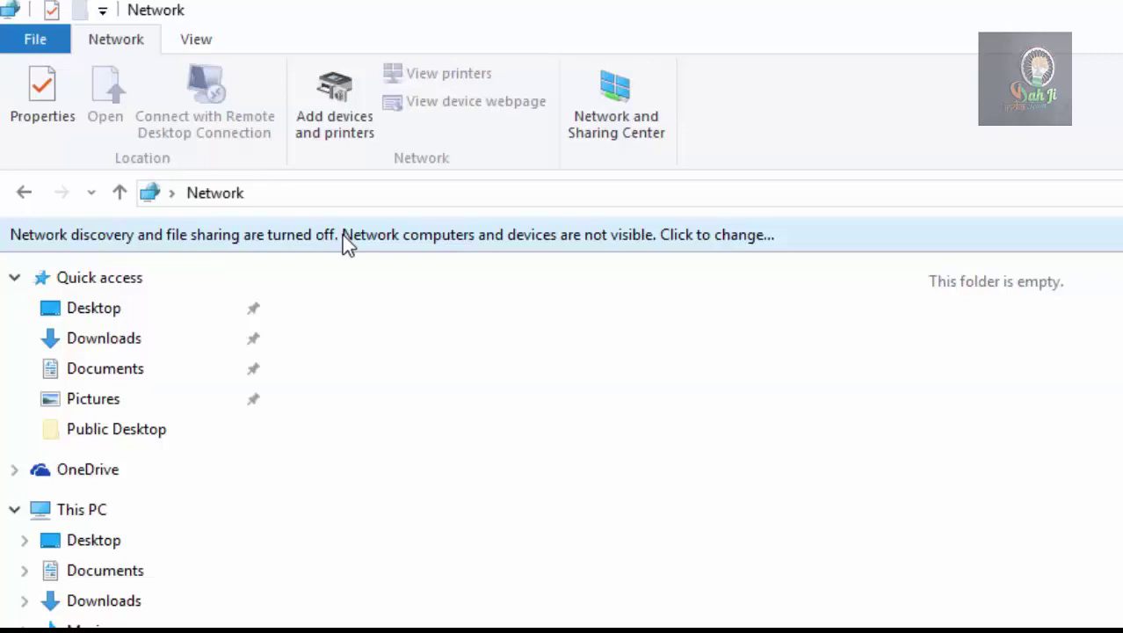
# - Open the Network and Sharing Center from the network discovery notice and show its advanced sharing settings
pyautogui.click(342, 234)
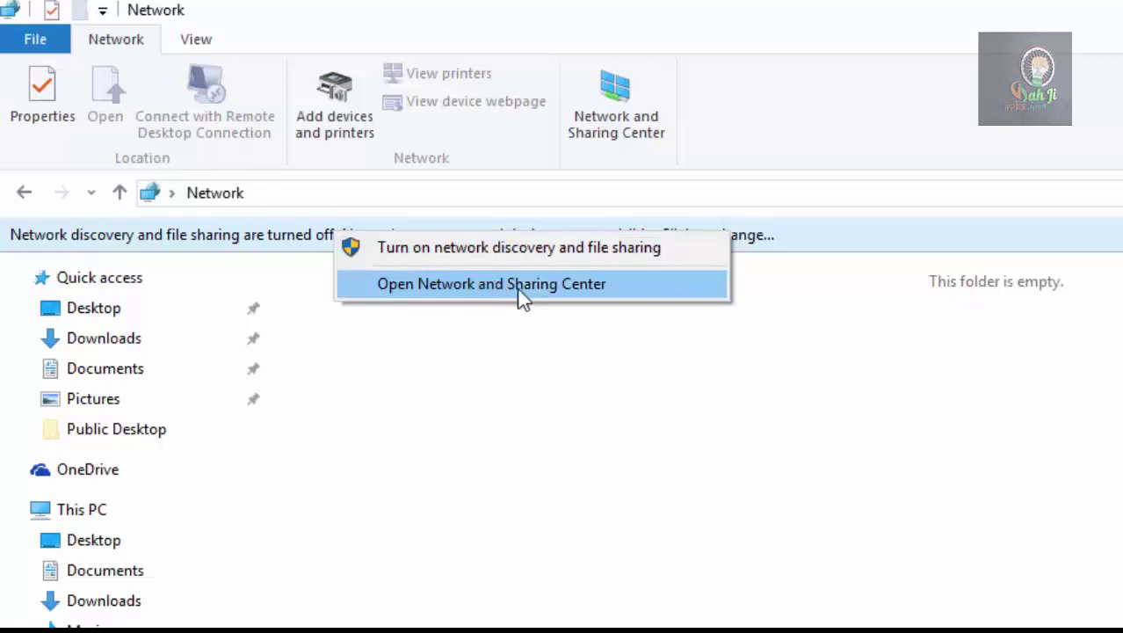
pyautogui.click(551, 293)
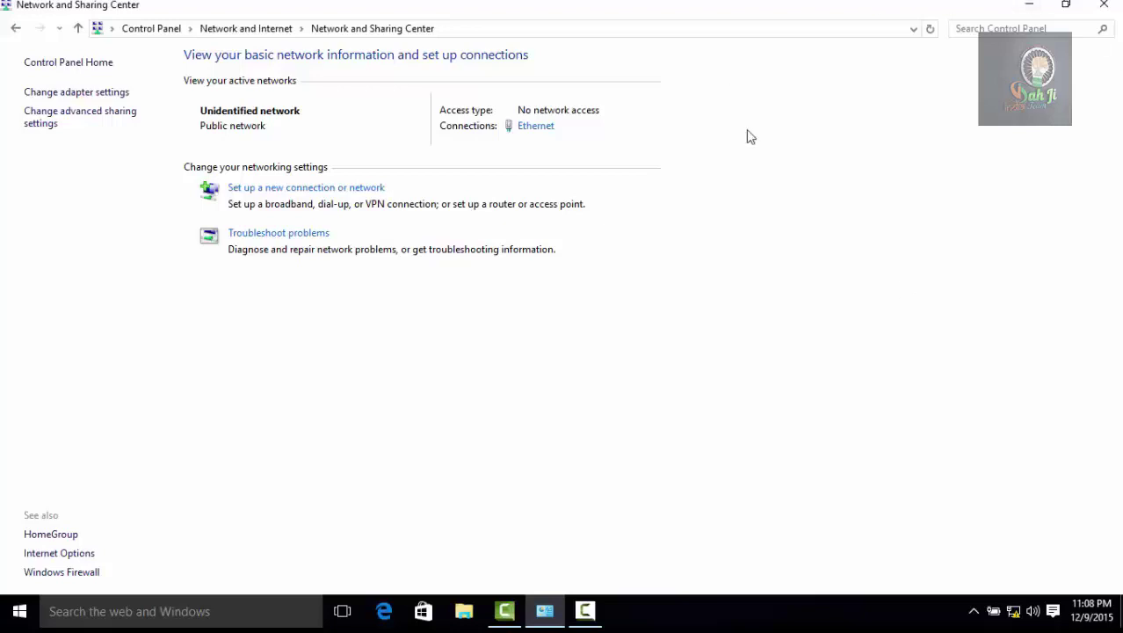
pyautogui.click(78, 116)
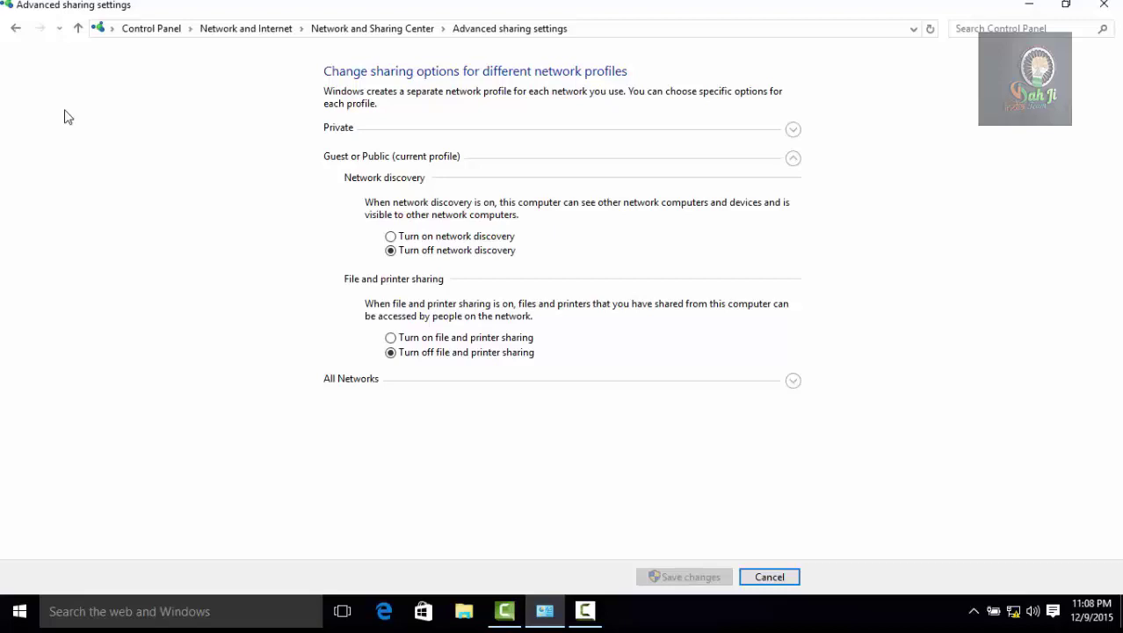
# - Turn on network discovery and file and printer sharing for the Guest or Public profile, and review the Private profile's options
pyautogui.click(793, 158)
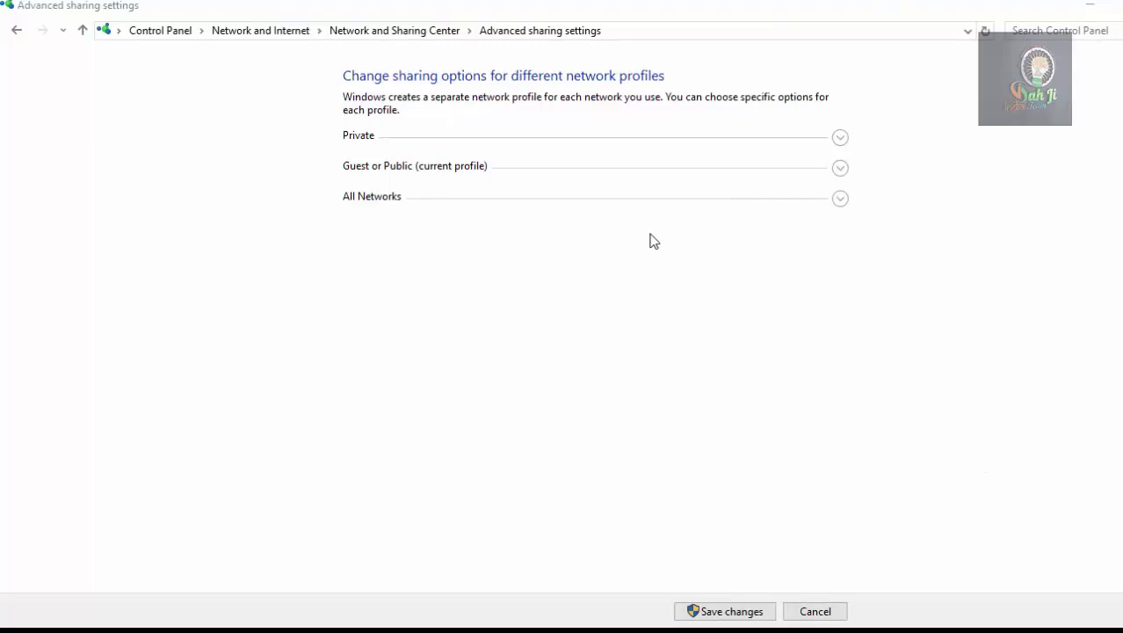
pyautogui.click(840, 169)
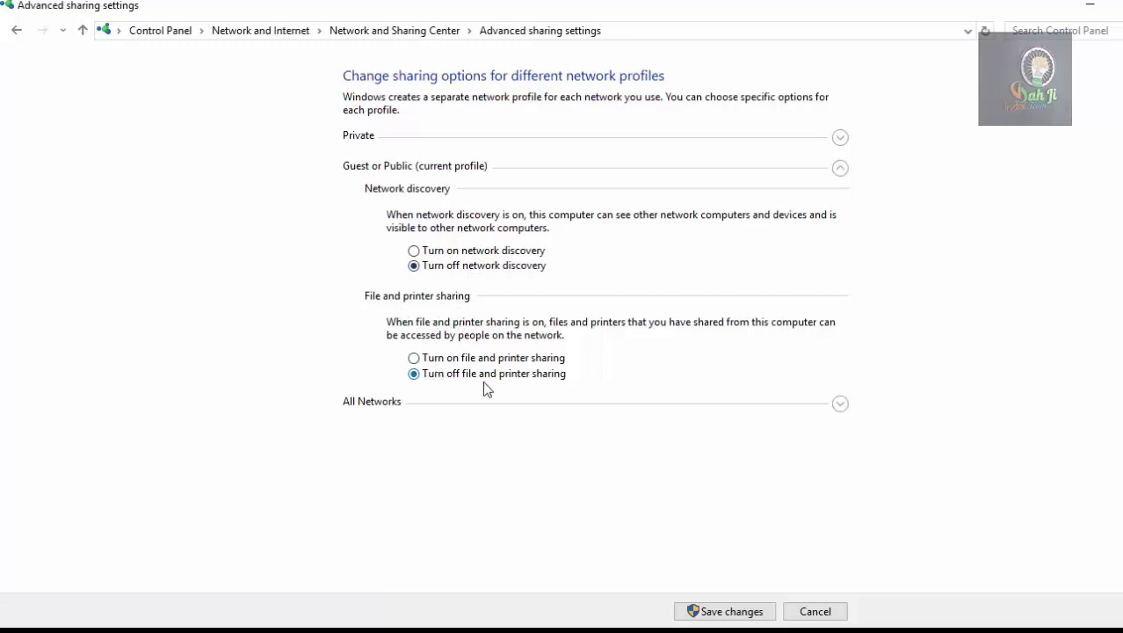
pyautogui.click(445, 251)
pyautogui.click(432, 359)
pyautogui.click(840, 173)
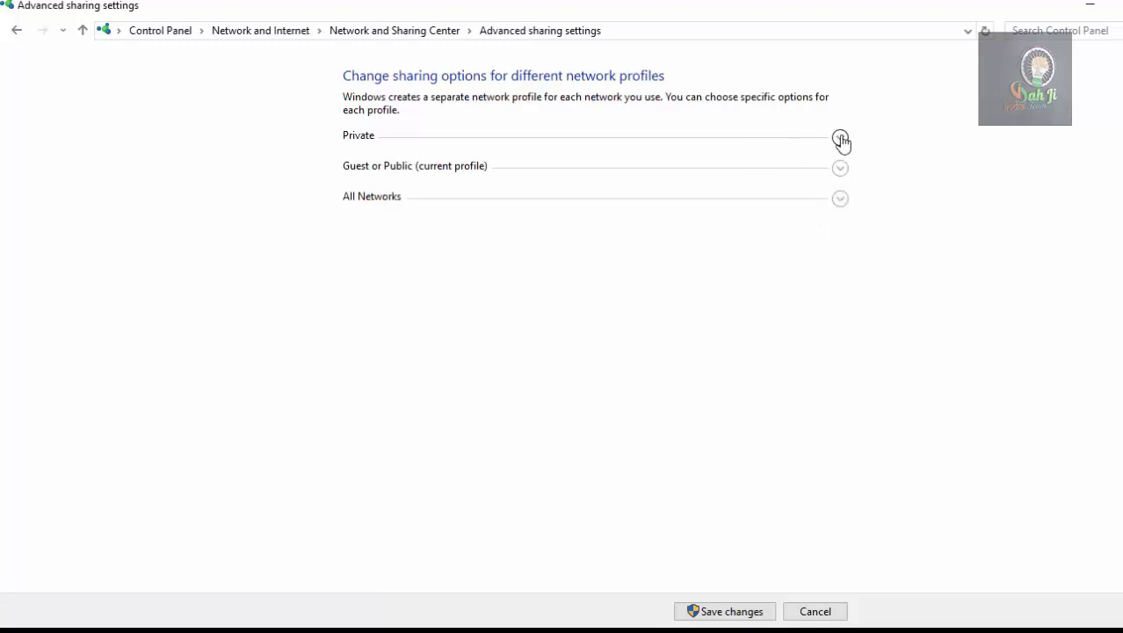
pyautogui.click(840, 139)
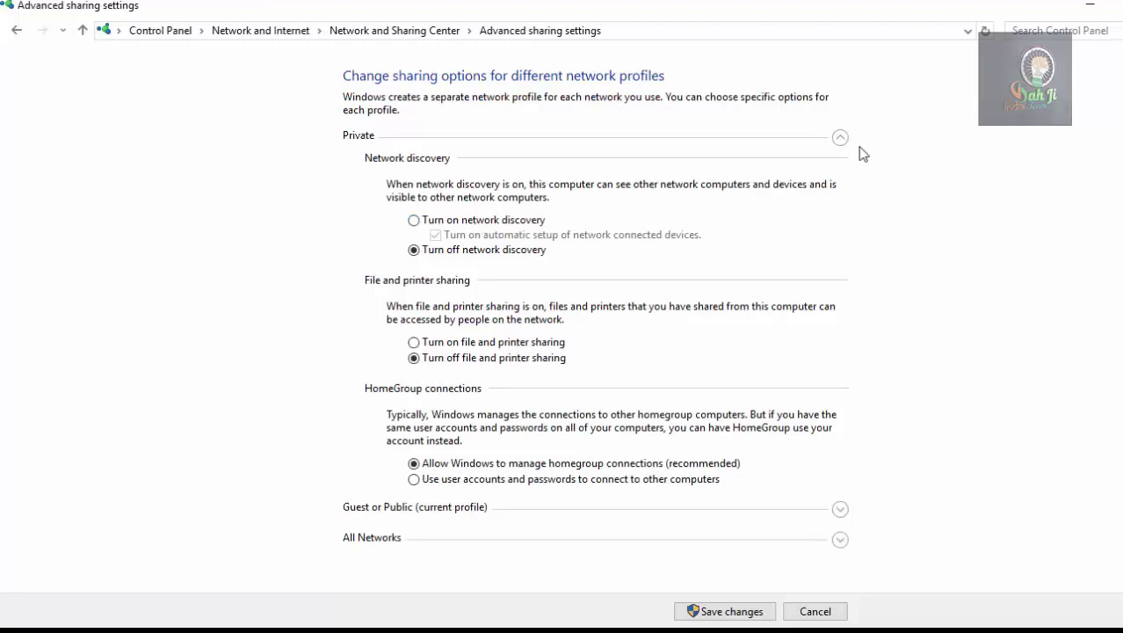
pyautogui.click(840, 138)
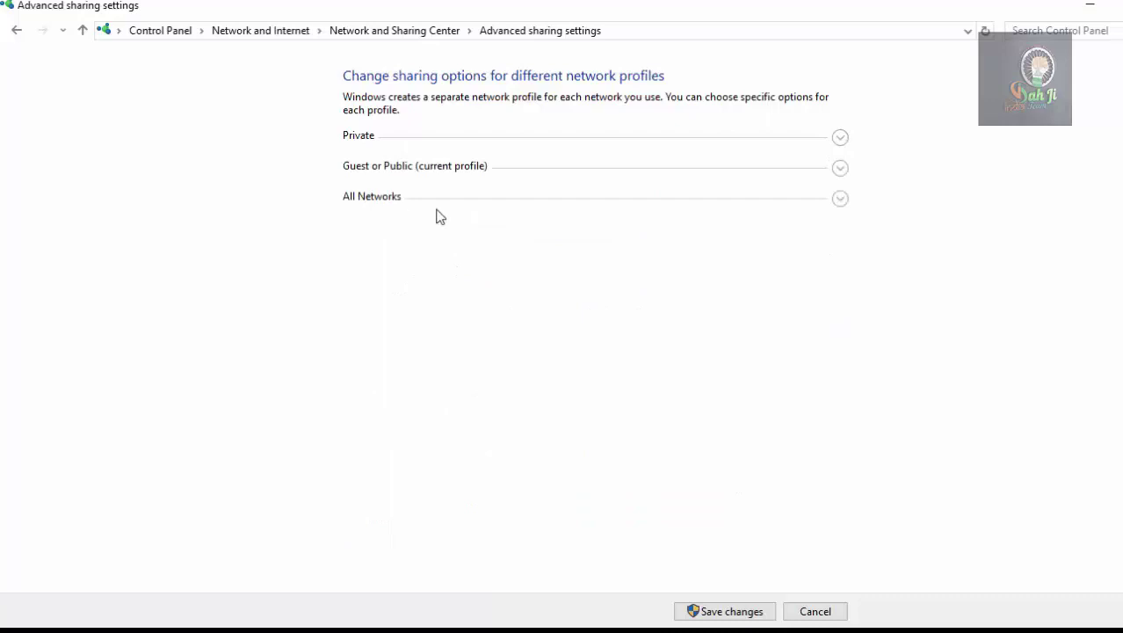
# - Turn off password protected sharing for all networks, save the changes, and close the Network and Sharing Center
pyautogui.click(843, 206)
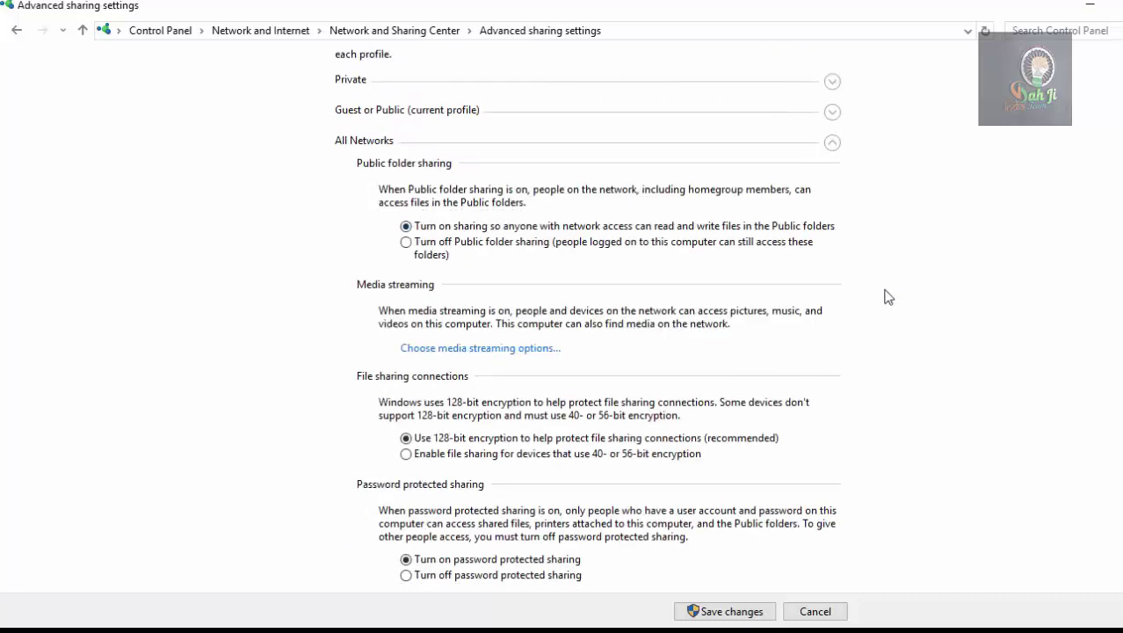
pyautogui.click(446, 577)
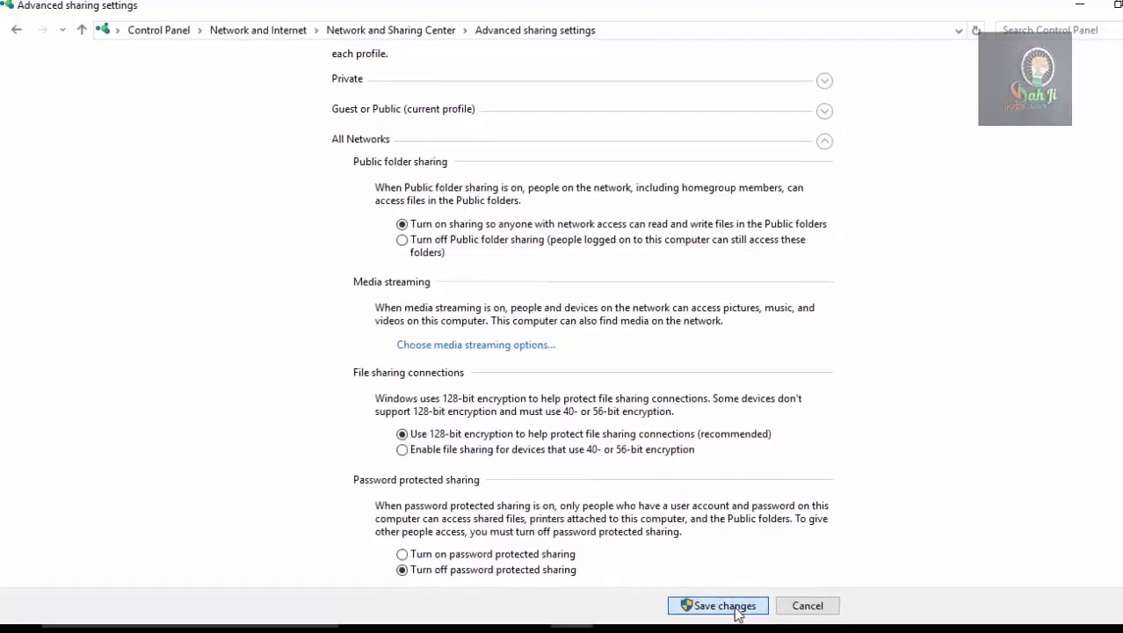
pyautogui.click(729, 610)
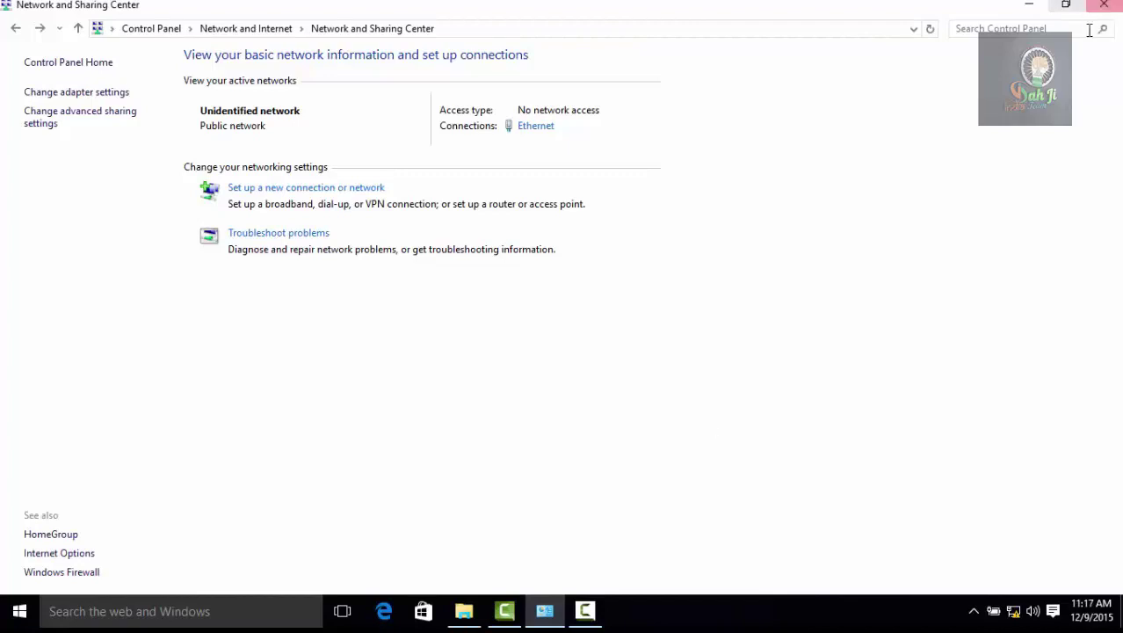
pyautogui.click(1104, 5)
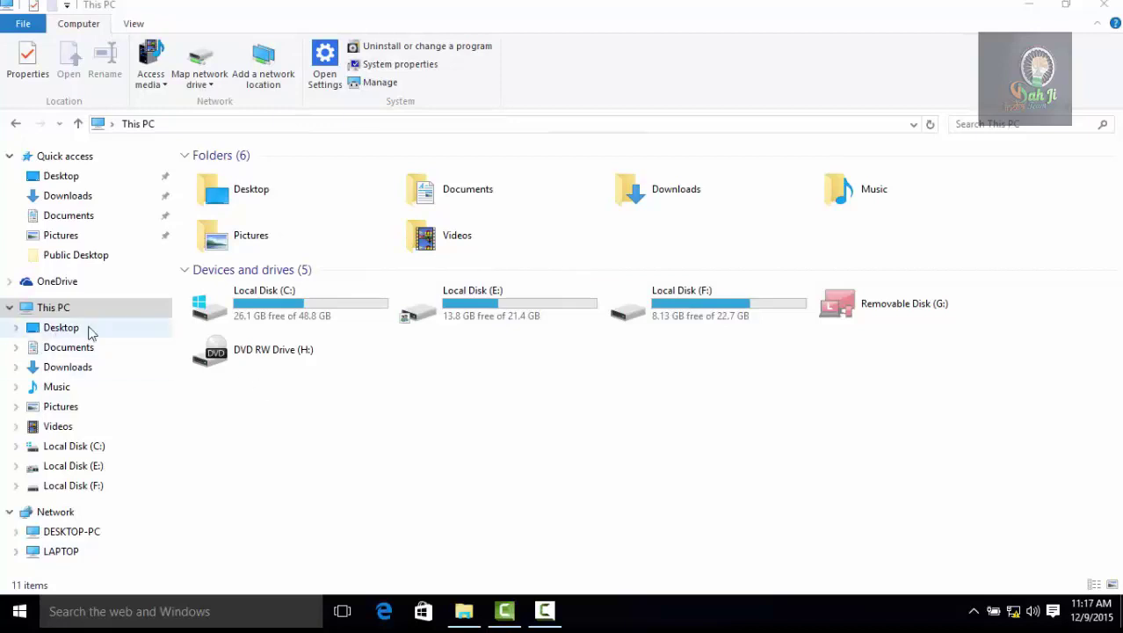
# - Browse the network to DESKTOP-PC and open the Public folder inside its shared Users folder
pyautogui.click(62, 517)
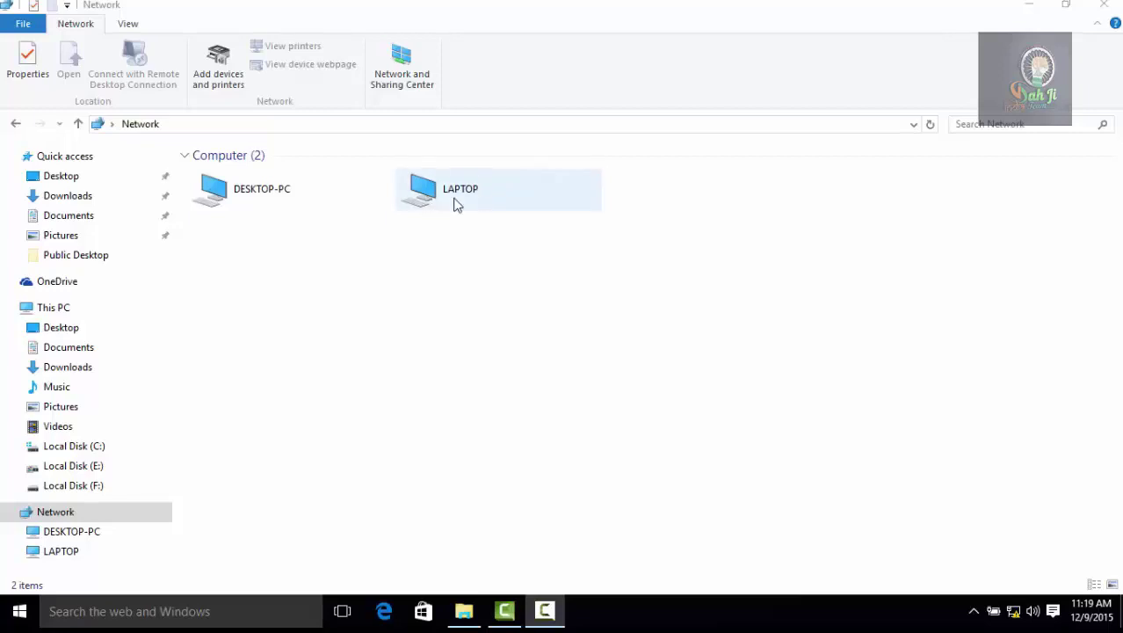
pyautogui.click(228, 195)
pyautogui.doubleClick(228, 195)
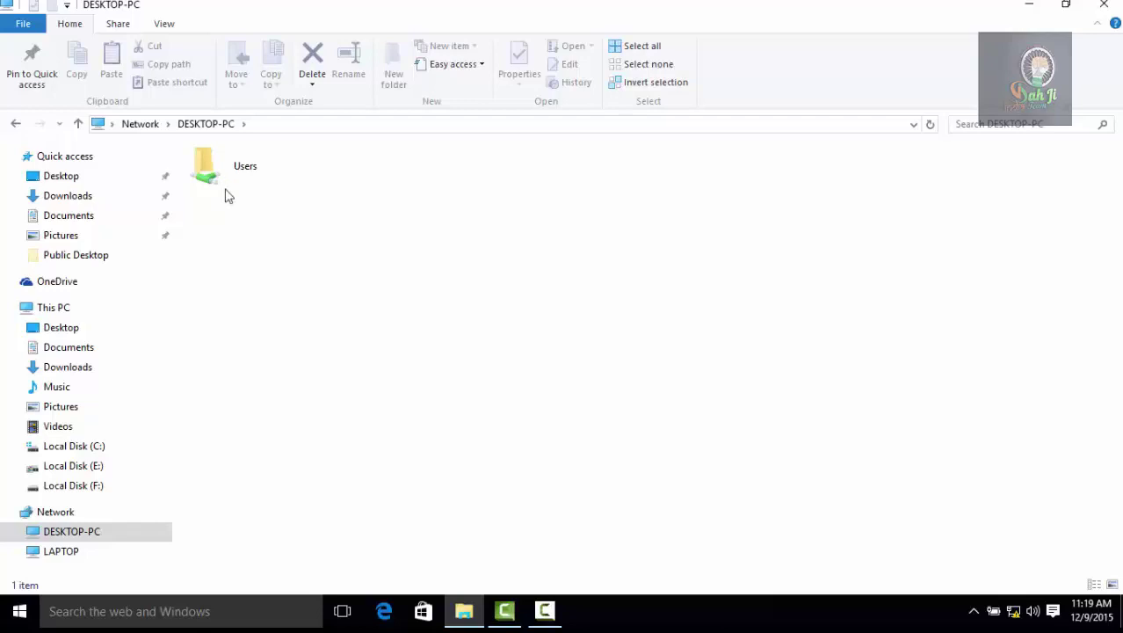
pyautogui.doubleClick(226, 191)
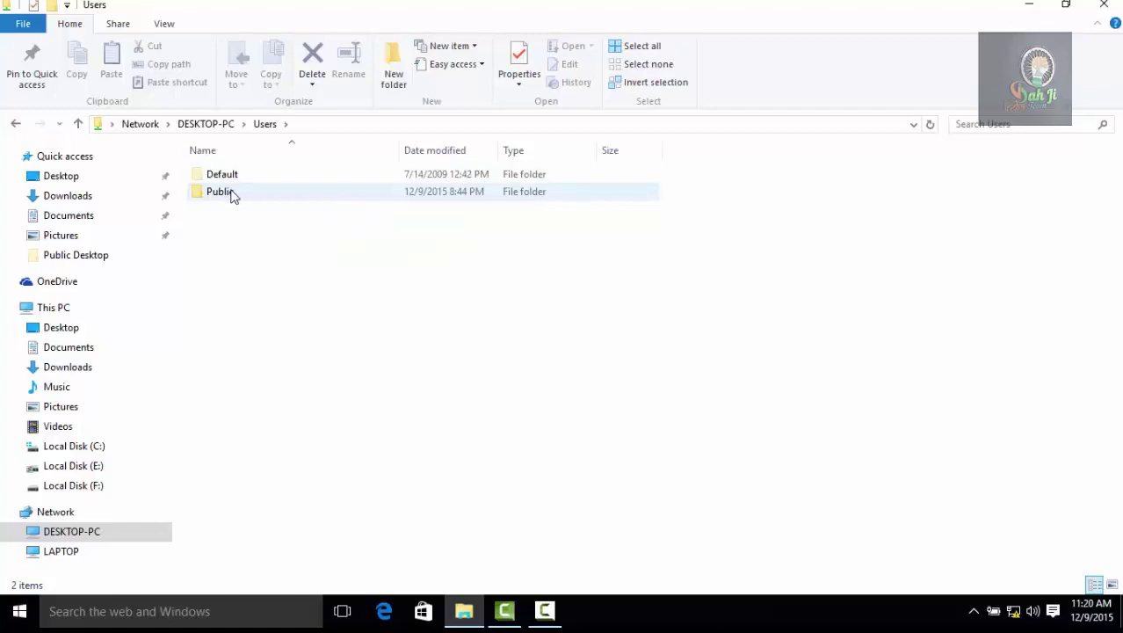
pyautogui.doubleClick(231, 192)
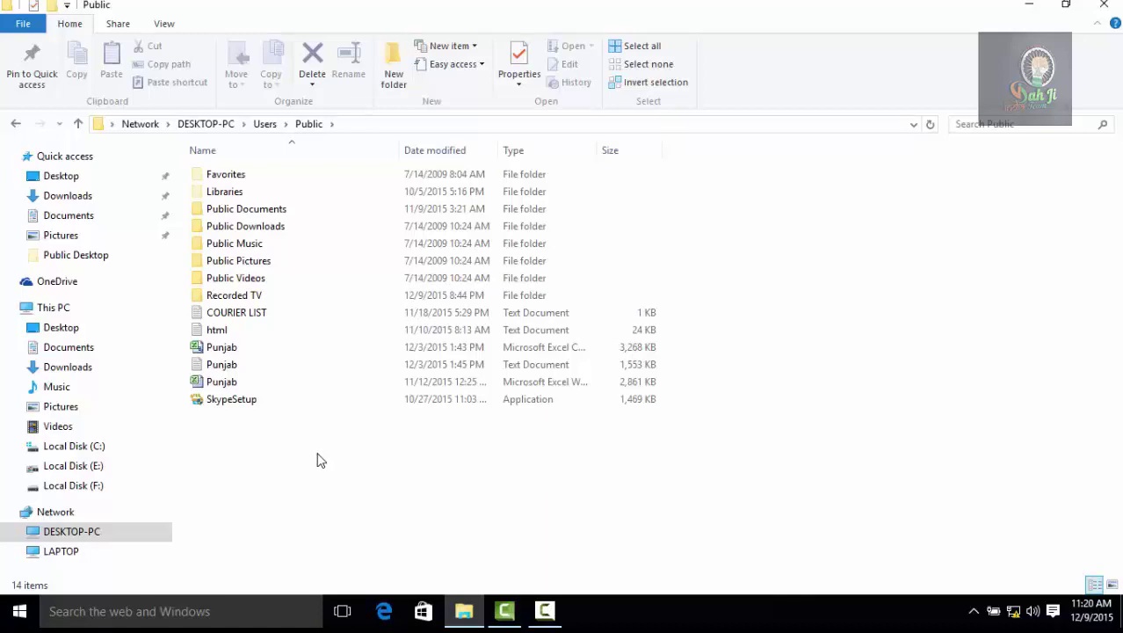
# - Copy JAN DATA FILE from the local Documents folder and paste it into DESKTOP-PC's Public Documents folder
pyautogui.click(80, 223)
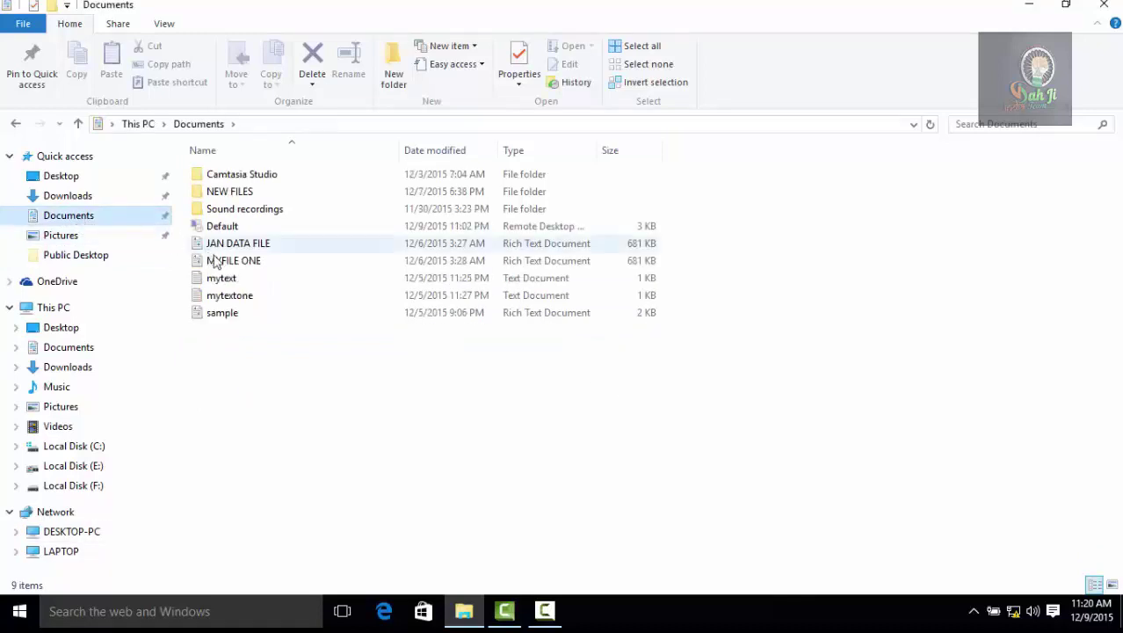
pyautogui.rightClick(213, 244)
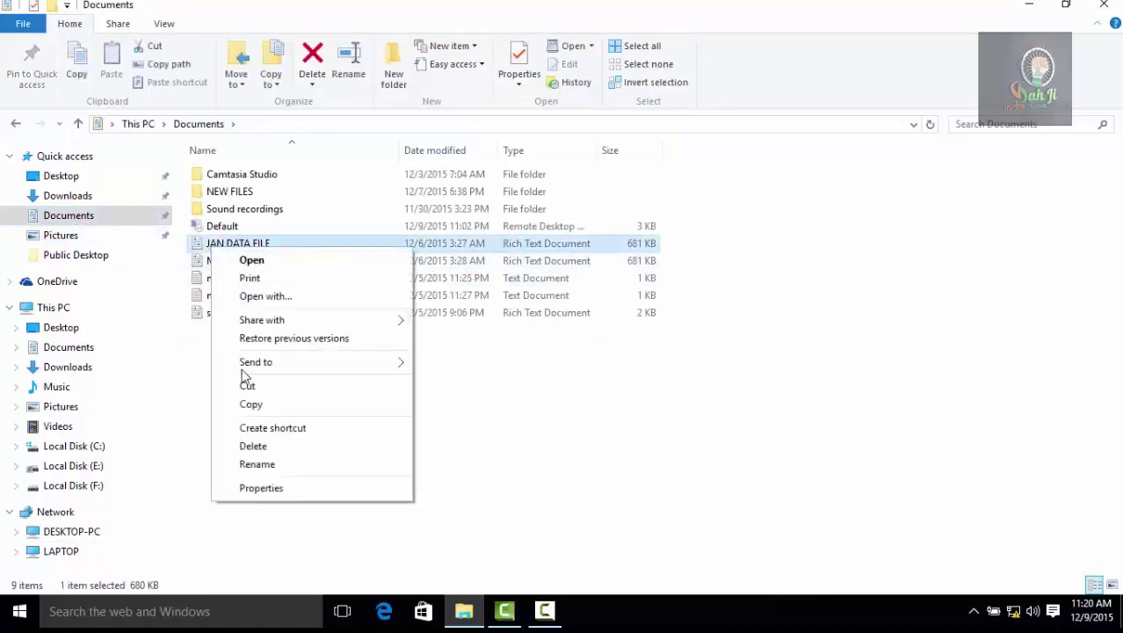
pyautogui.click(250, 404)
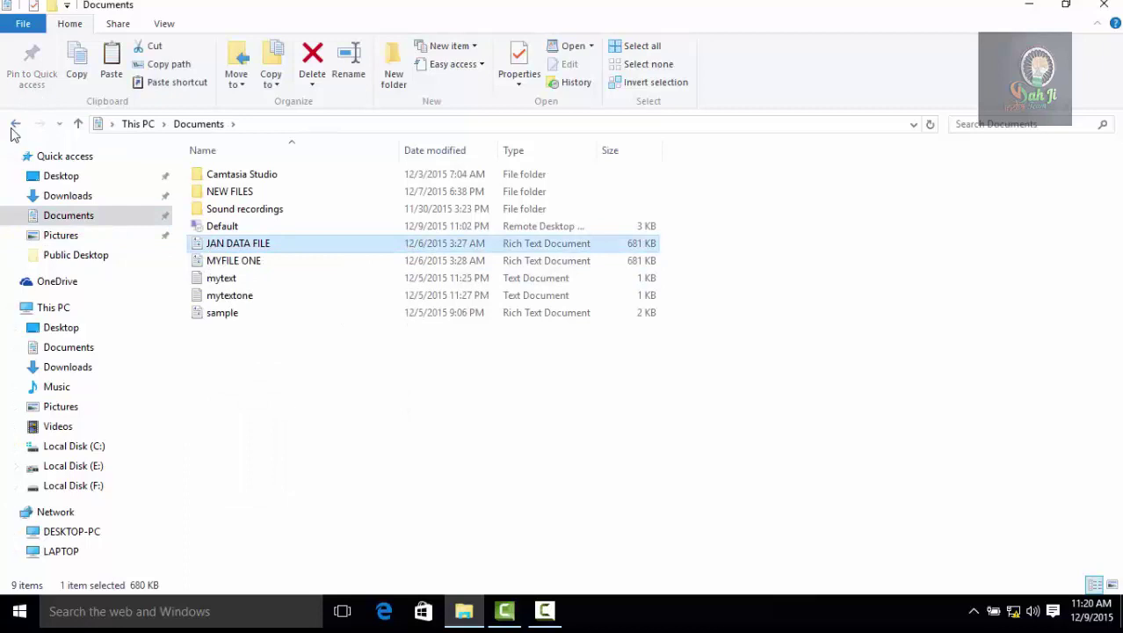
pyautogui.click(14, 128)
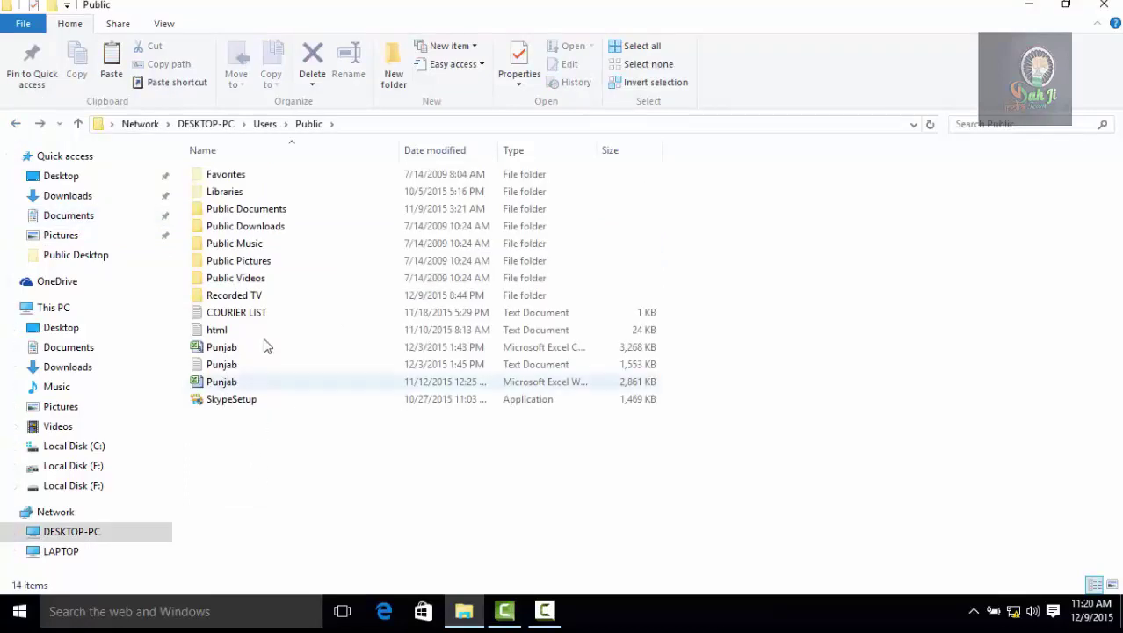
pyautogui.doubleClick(255, 211)
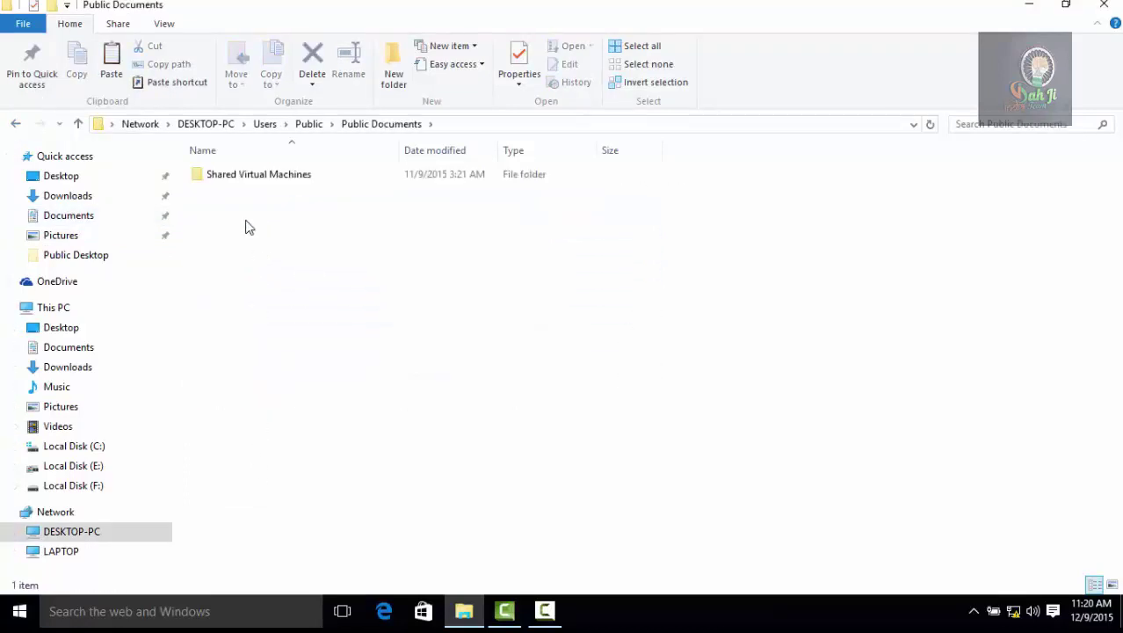
pyautogui.rightClick(246, 231)
pyautogui.click(277, 333)
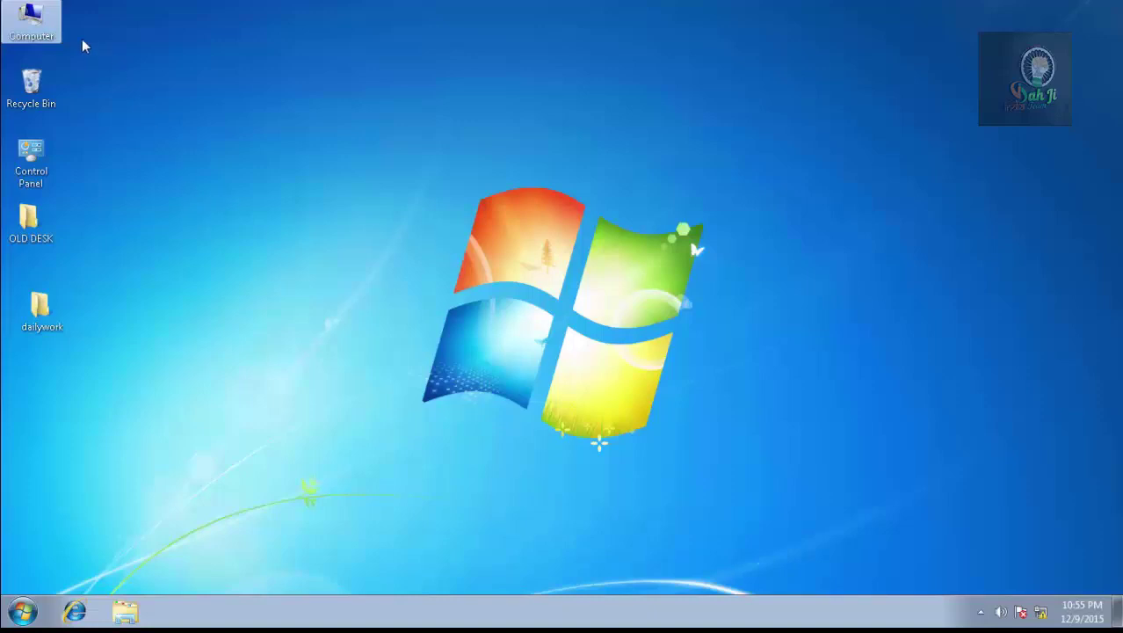
# - On DESKTOP-PC, review the advanced sharing settings of the Public profile, and close them without changes
pyautogui.doubleClick(44, 21)
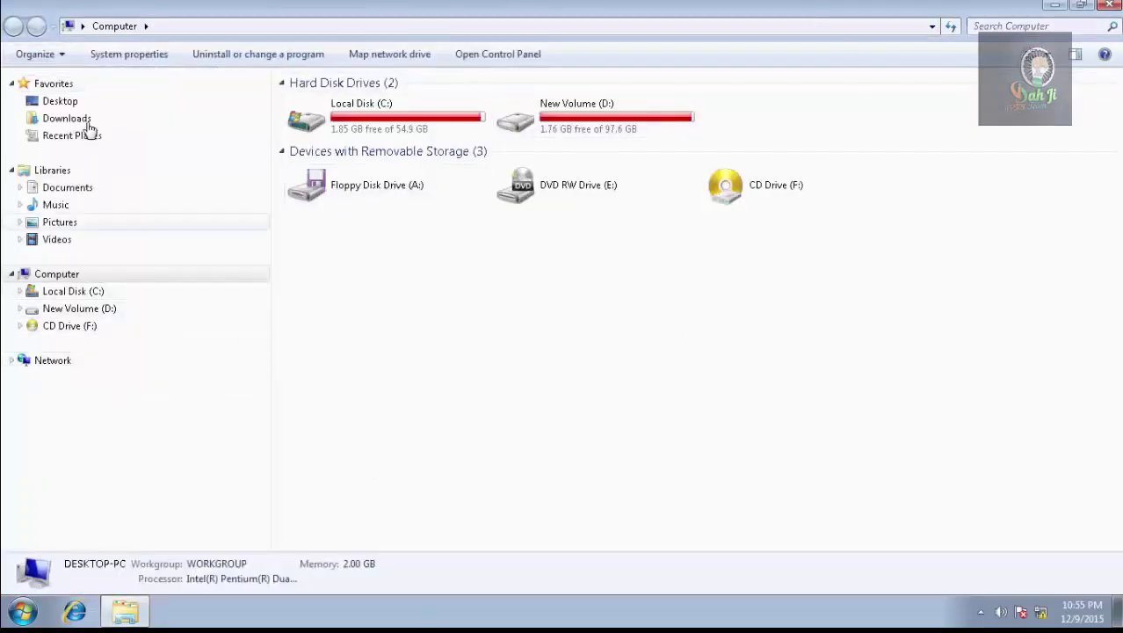
pyautogui.click(51, 366)
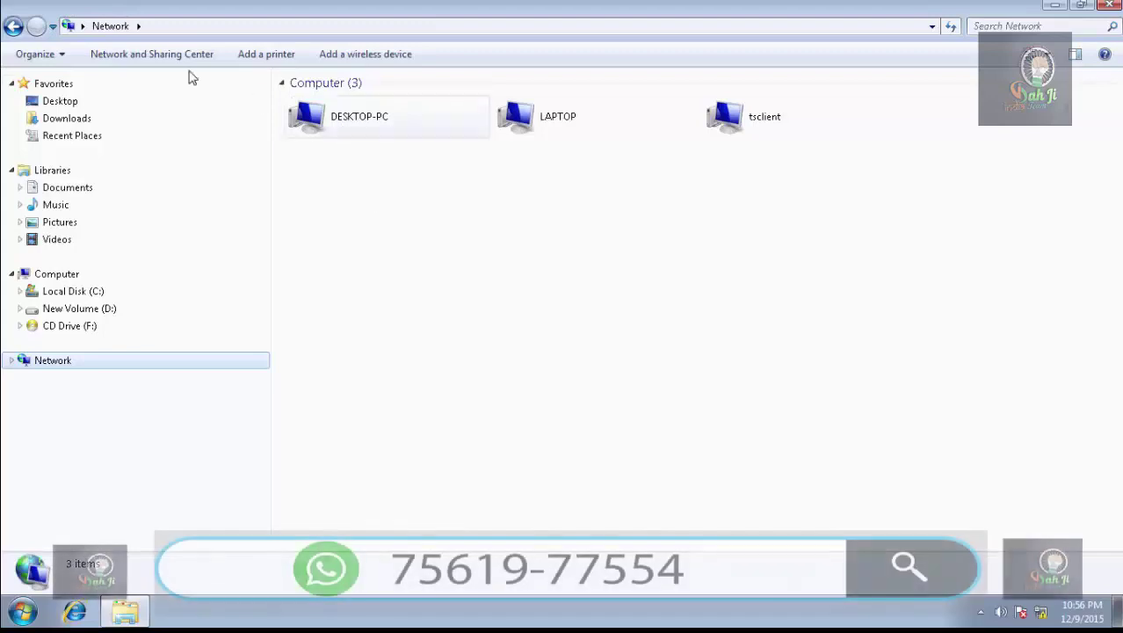
pyautogui.click(152, 54)
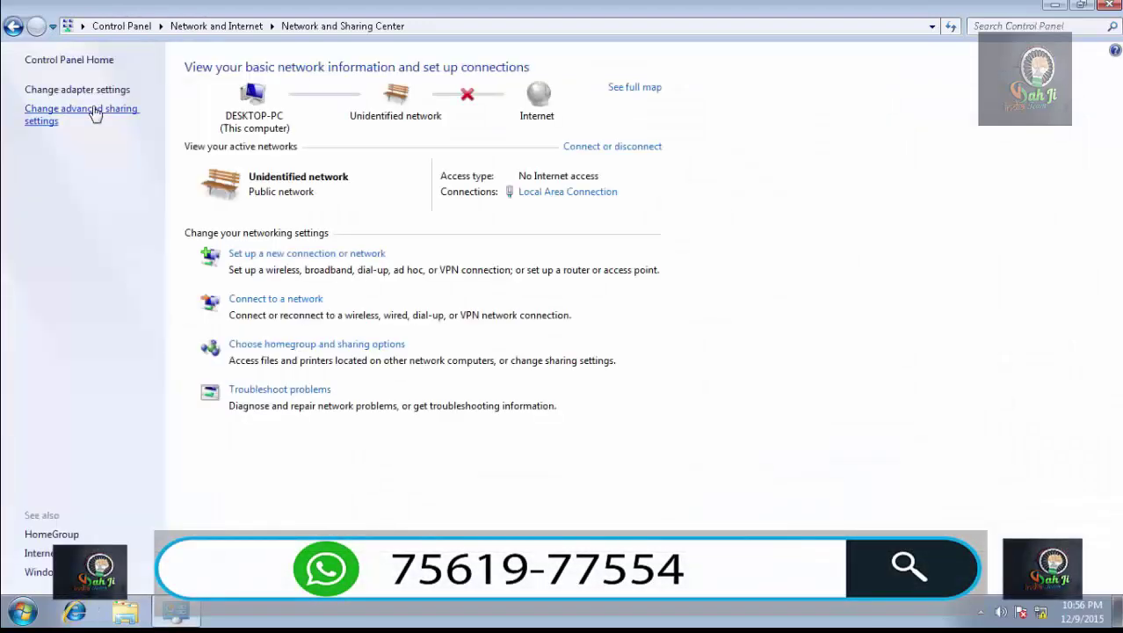
pyautogui.click(95, 115)
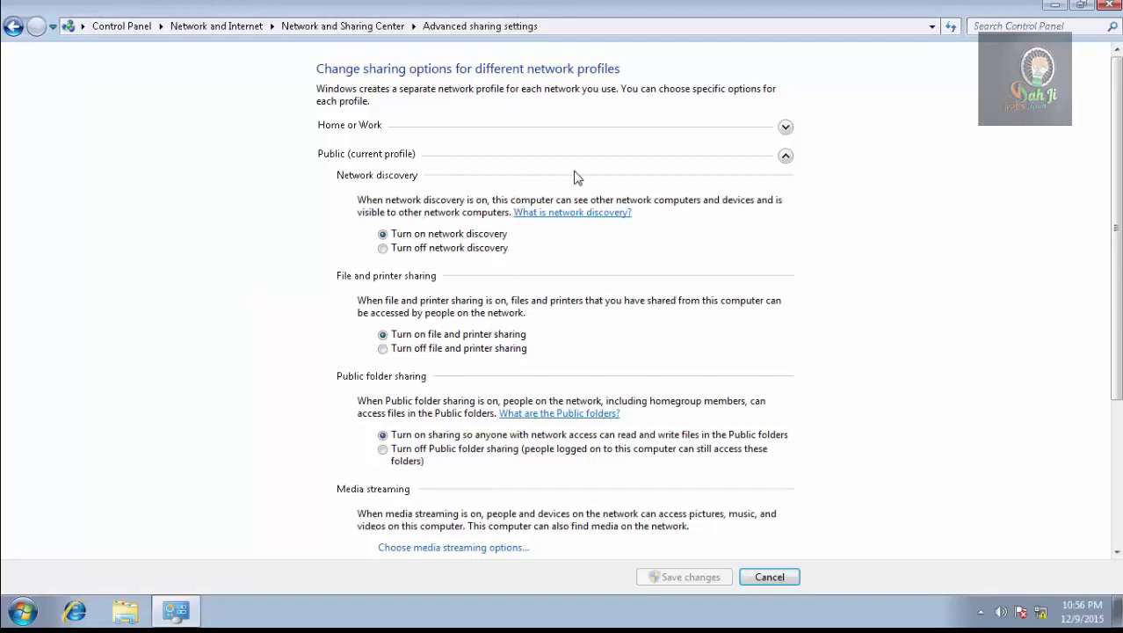
pyautogui.click(787, 580)
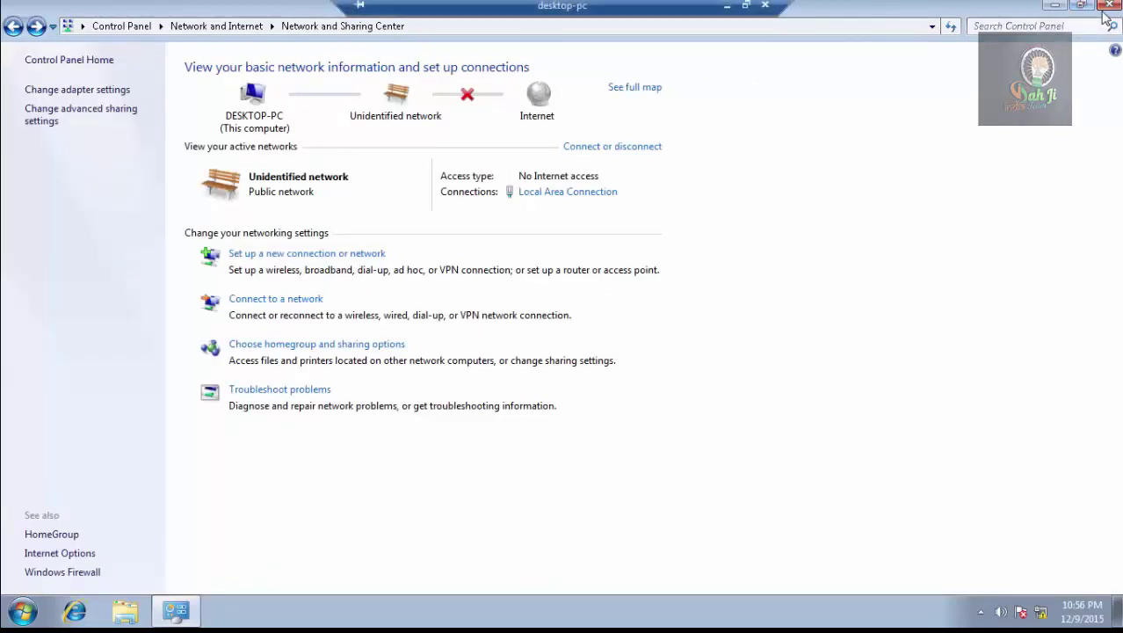
pyautogui.click(1103, 7)
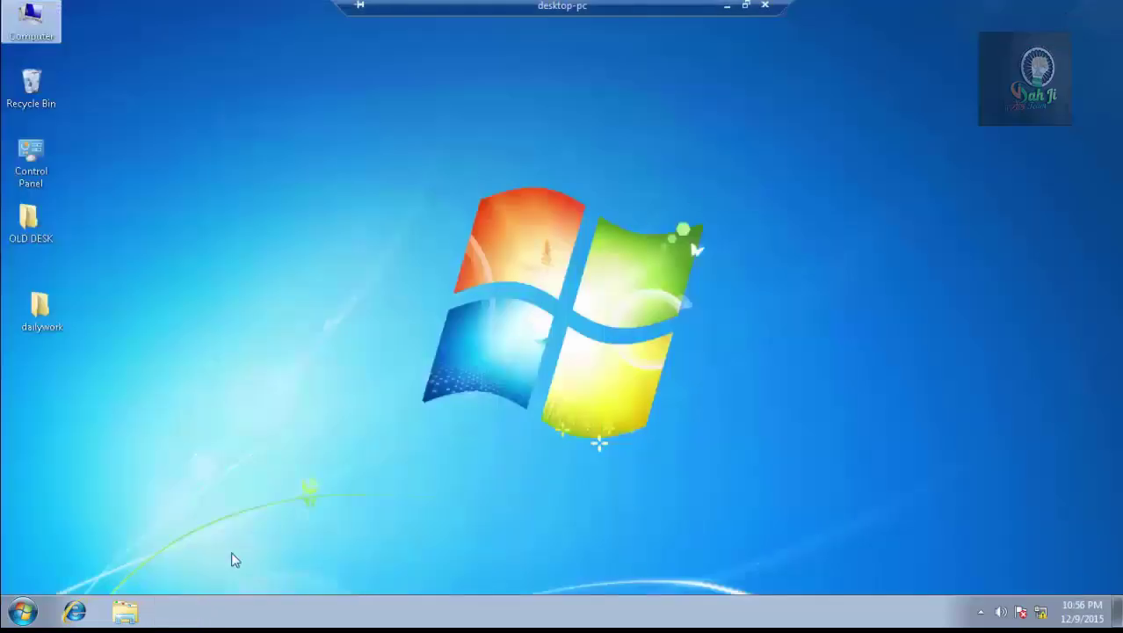
# - On DESKTOP-PC, browse the network to its own shared Users folder and open the Public folder
pyautogui.doubleClick(39, 26)
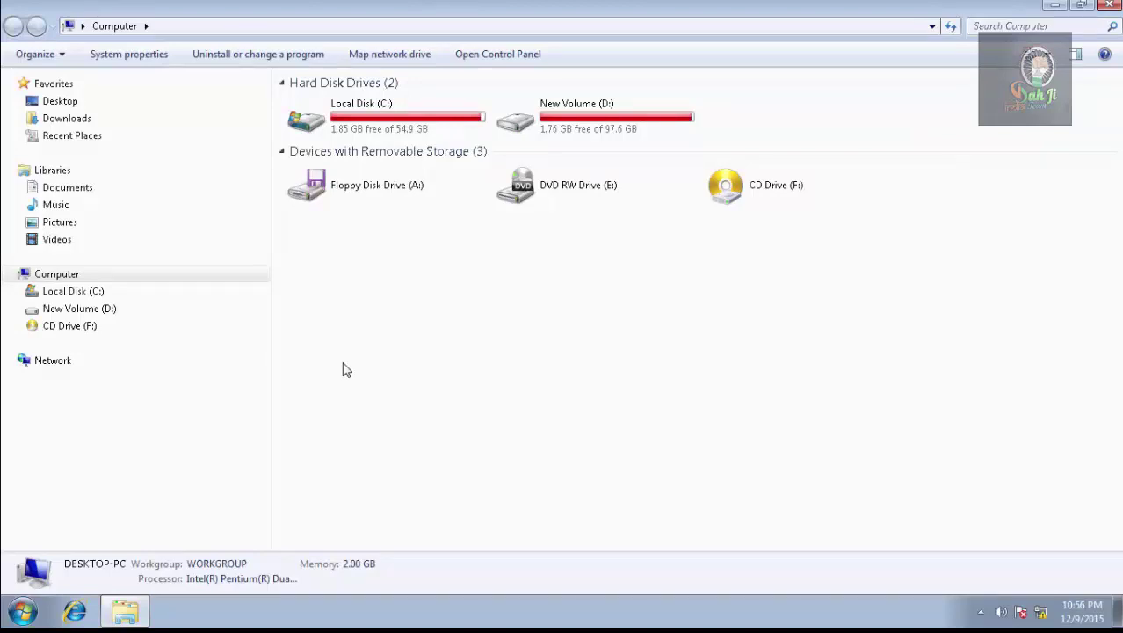
pyautogui.click(66, 367)
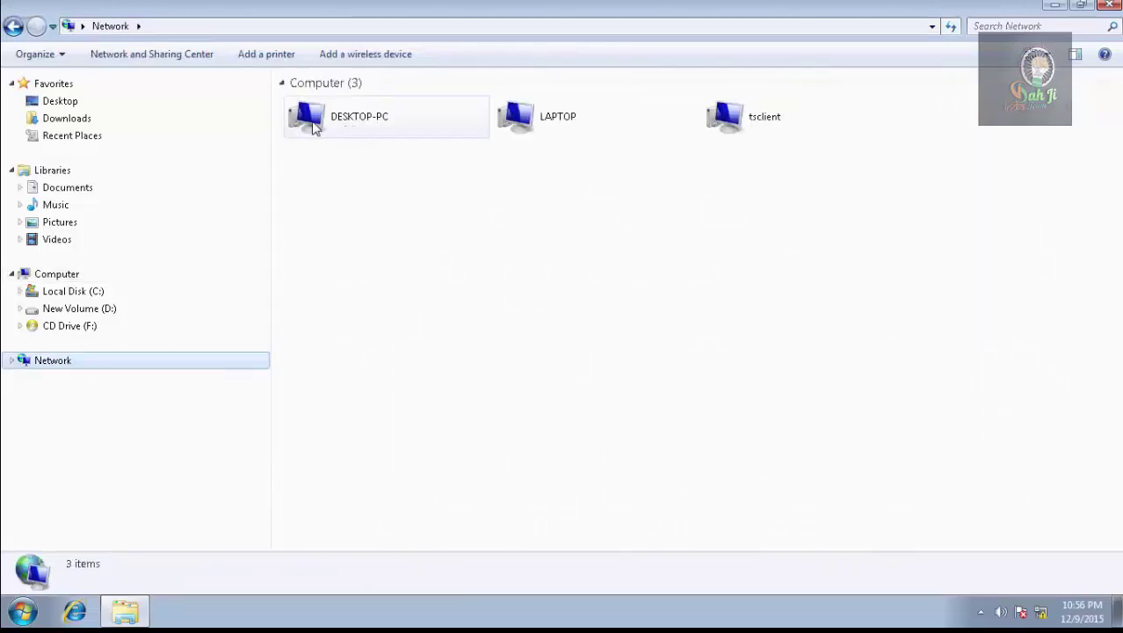
pyautogui.doubleClick(321, 116)
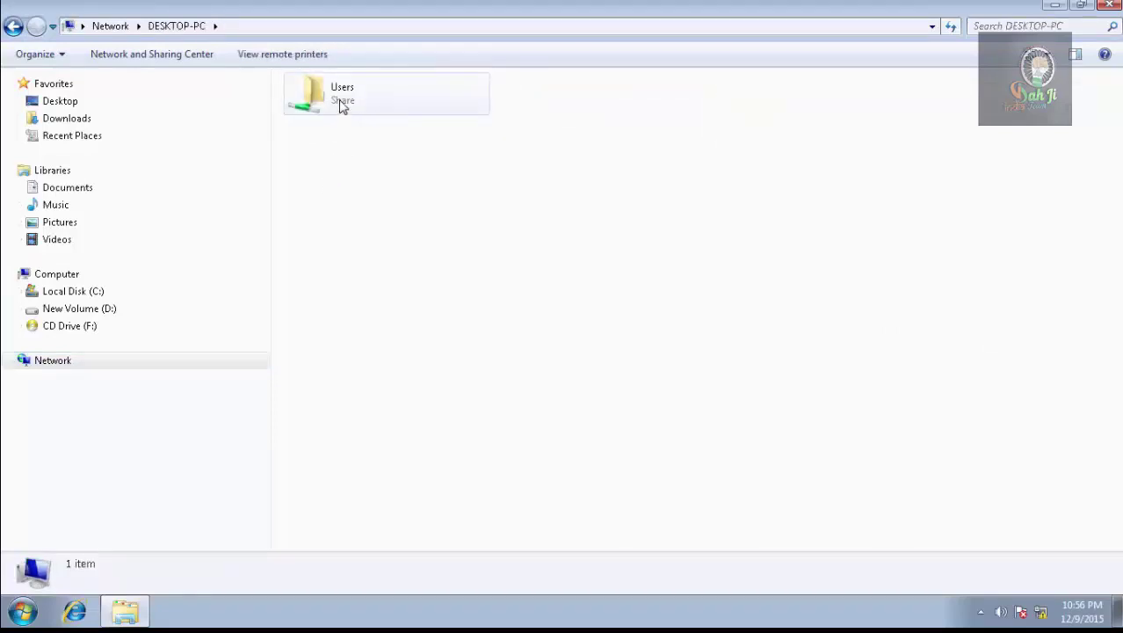
pyautogui.doubleClick(343, 104)
pyautogui.doubleClick(332, 138)
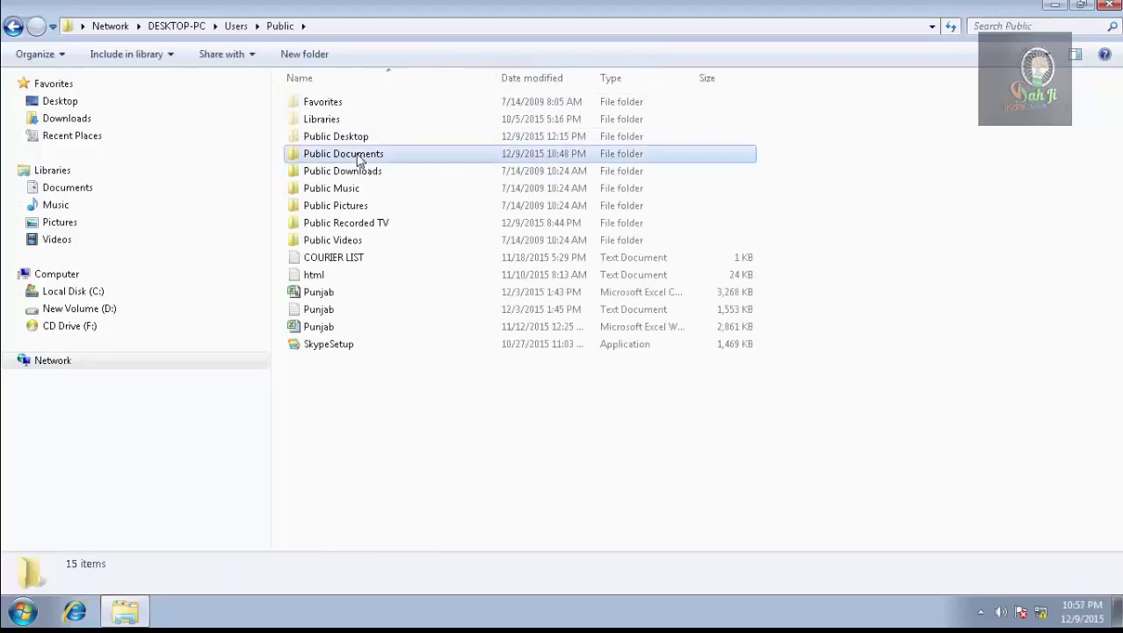
# - Open DESKTOP-PC's Public Documents folder to check for the copied file
pyautogui.doubleClick(357, 158)
pyautogui.click(304, 118)
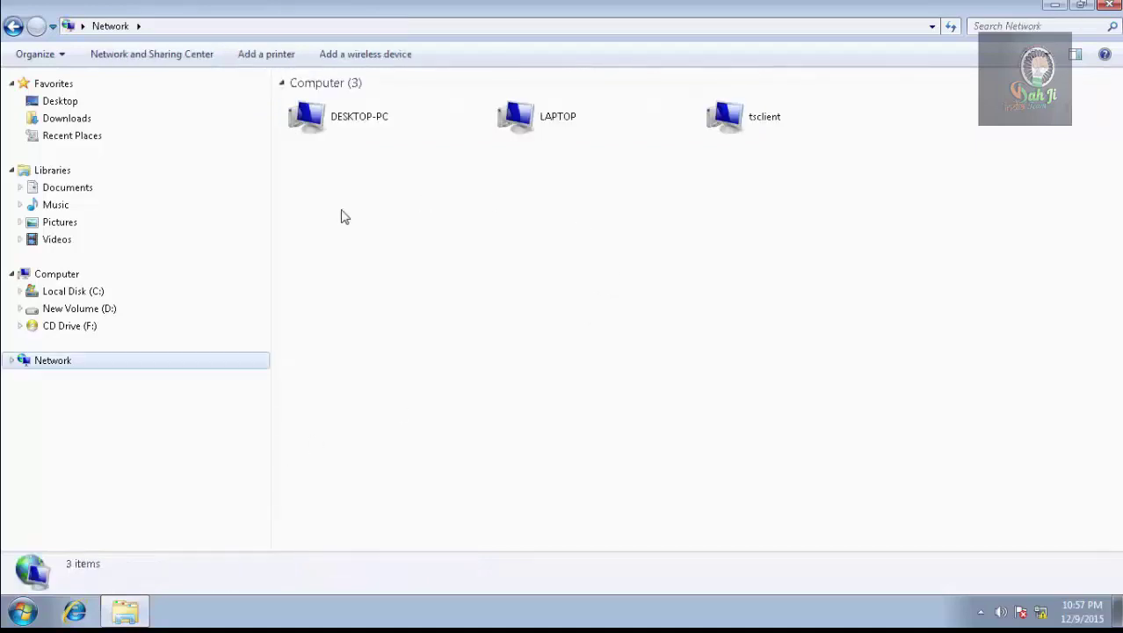
# - Copy the img023 picture from the Pictures library on DESKTOP-PC
pyautogui.click(66, 225)
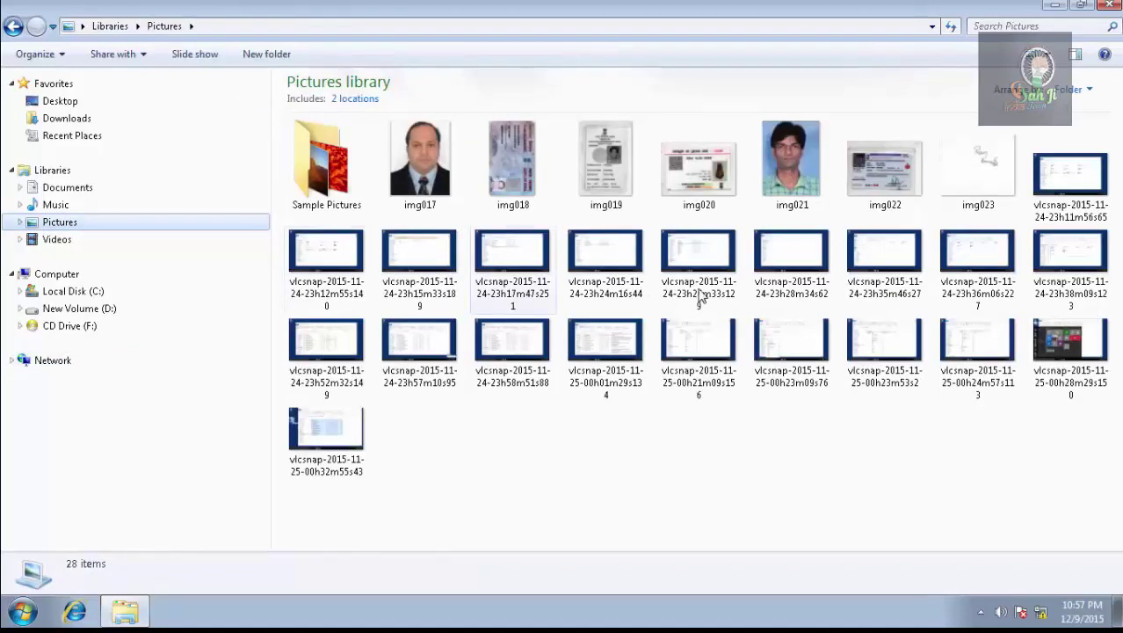
pyautogui.click(974, 180)
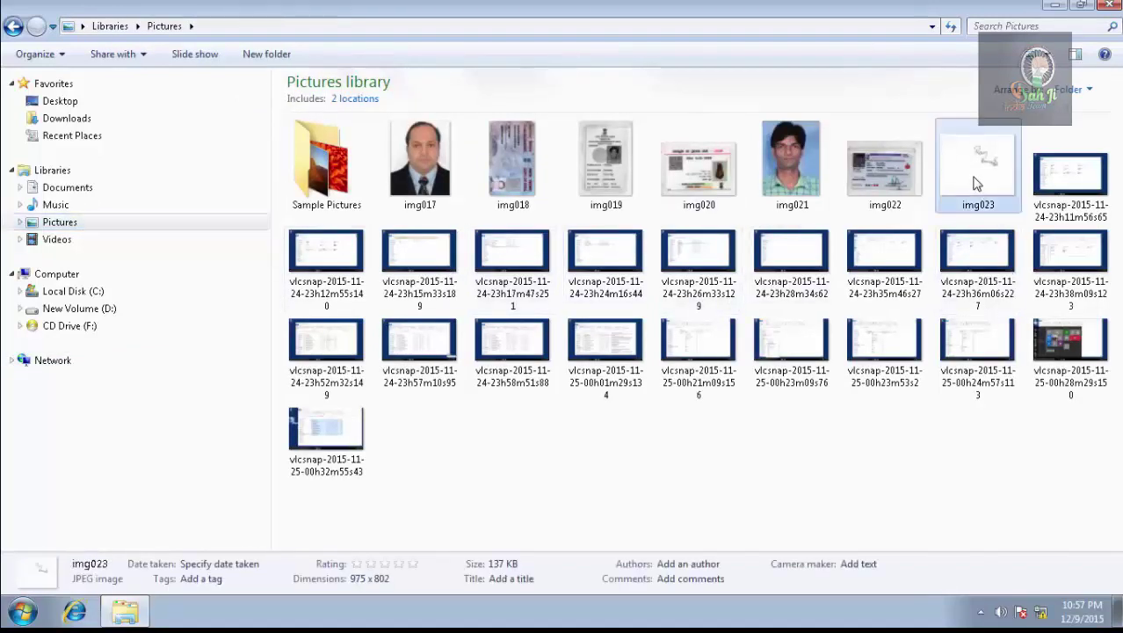
pyautogui.rightClick(974, 180)
pyautogui.click(971, 473)
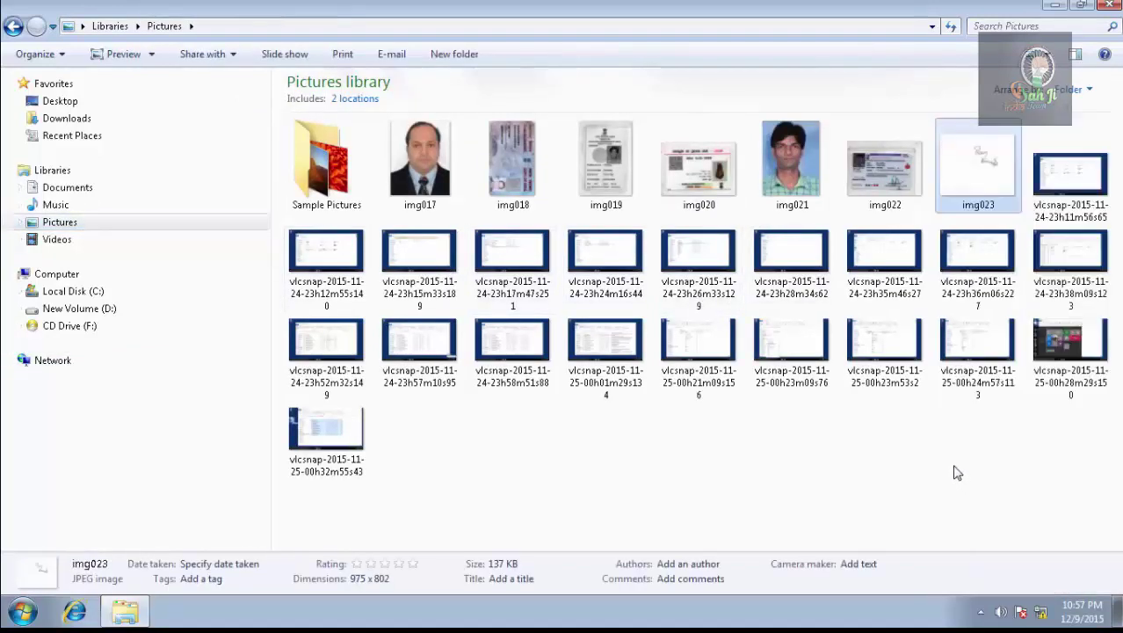
# - Browse the network to LAPTOP and open the Public folder inside its shared Users folder
pyautogui.click(39, 367)
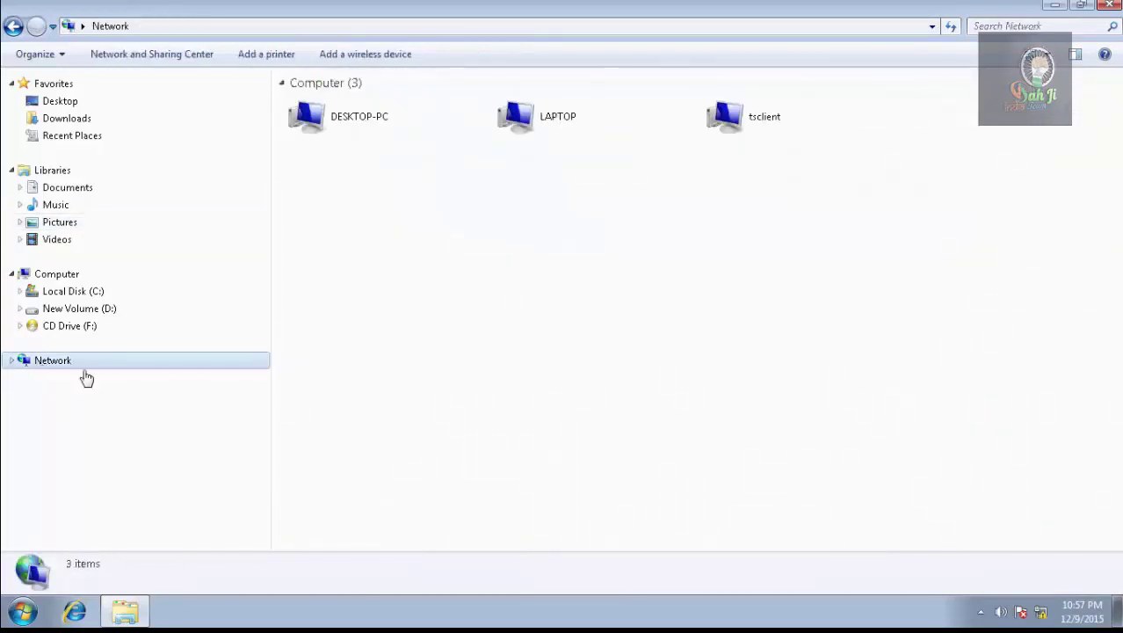
pyautogui.click(559, 125)
pyautogui.doubleClick(559, 126)
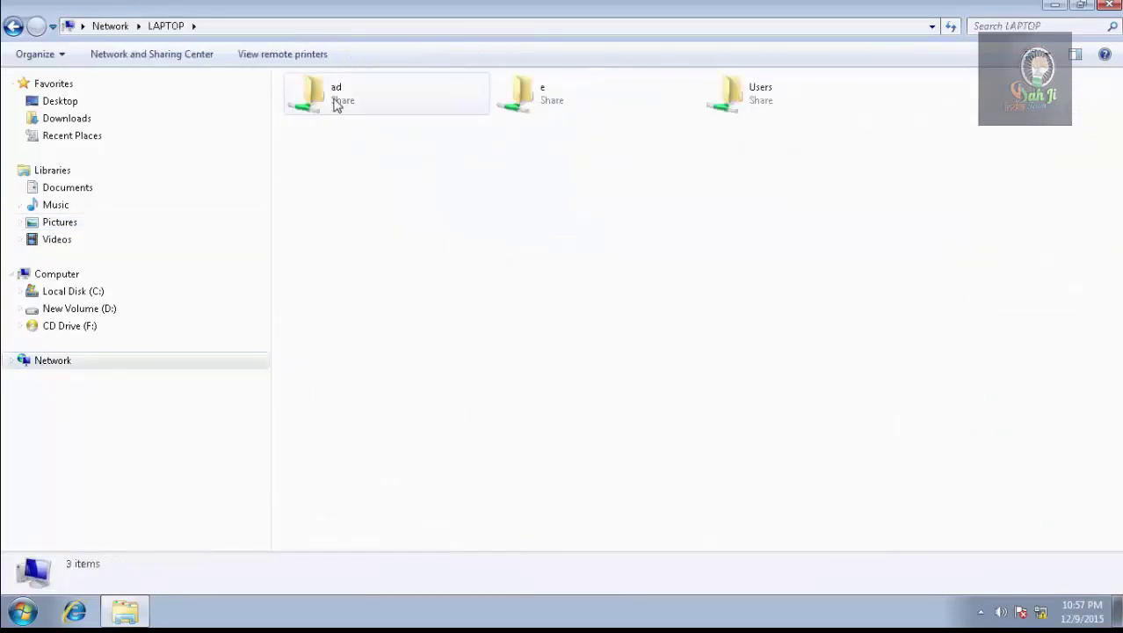
pyautogui.doubleClick(760, 97)
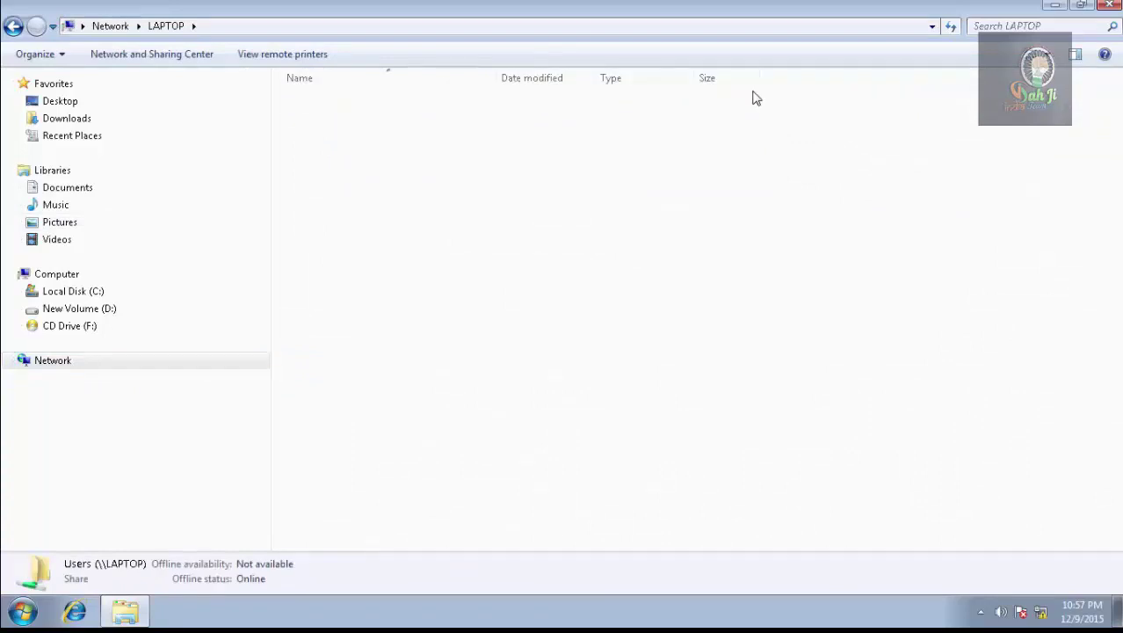
pyautogui.doubleClick(342, 124)
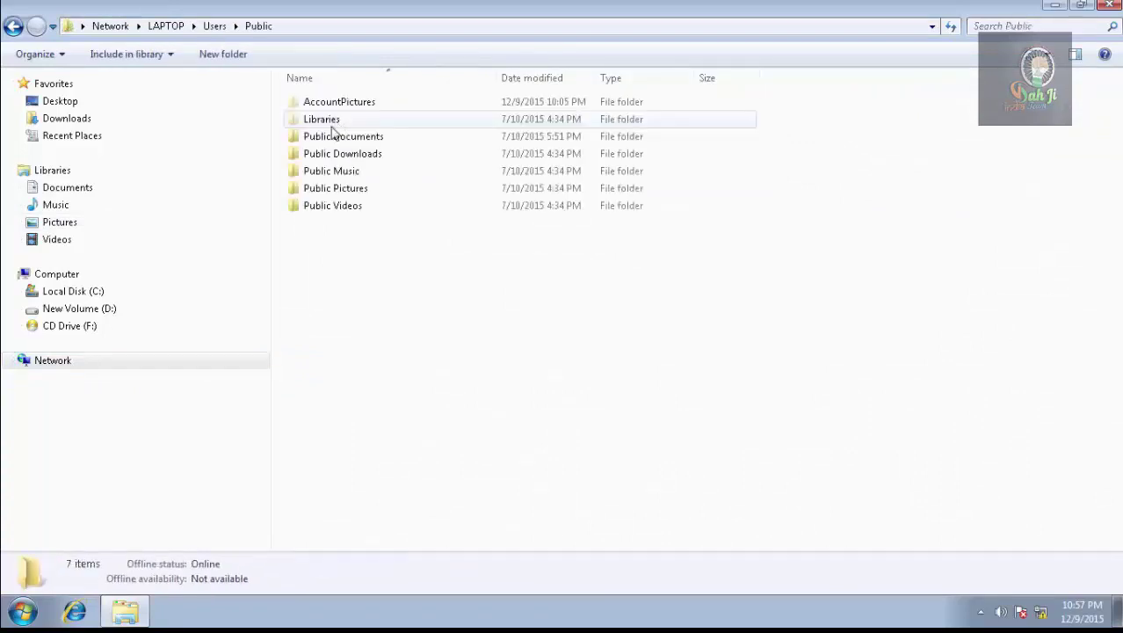
# - Paste img023 into LAPTOP's Public Documents folder and close the folder window
pyautogui.doubleClick(343, 136)
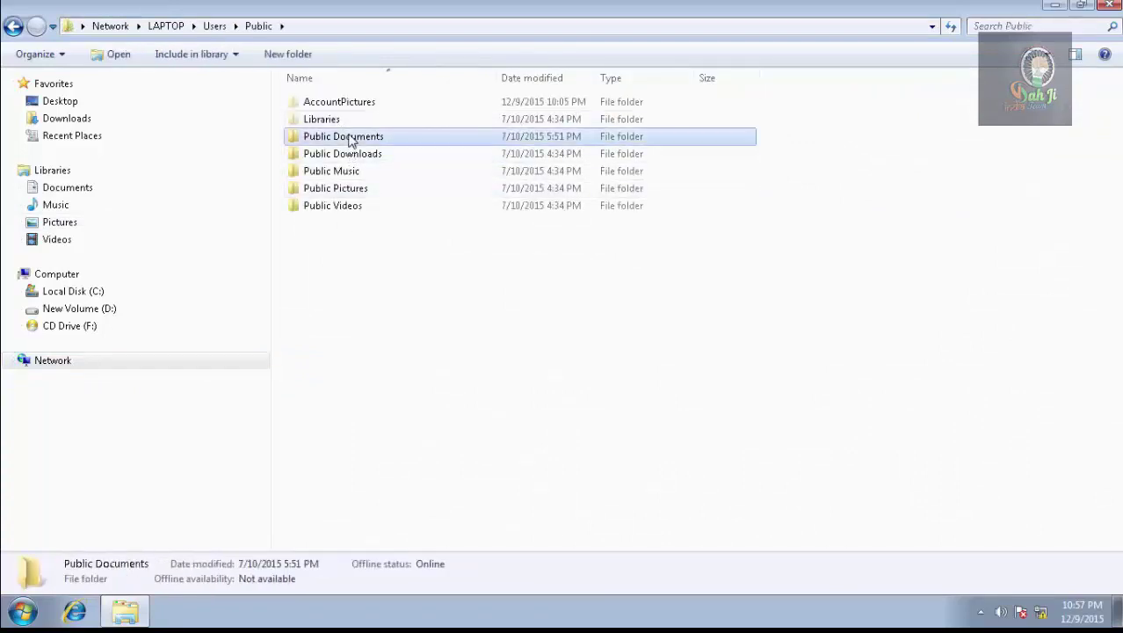
pyautogui.rightClick(439, 225)
pyautogui.click(487, 339)
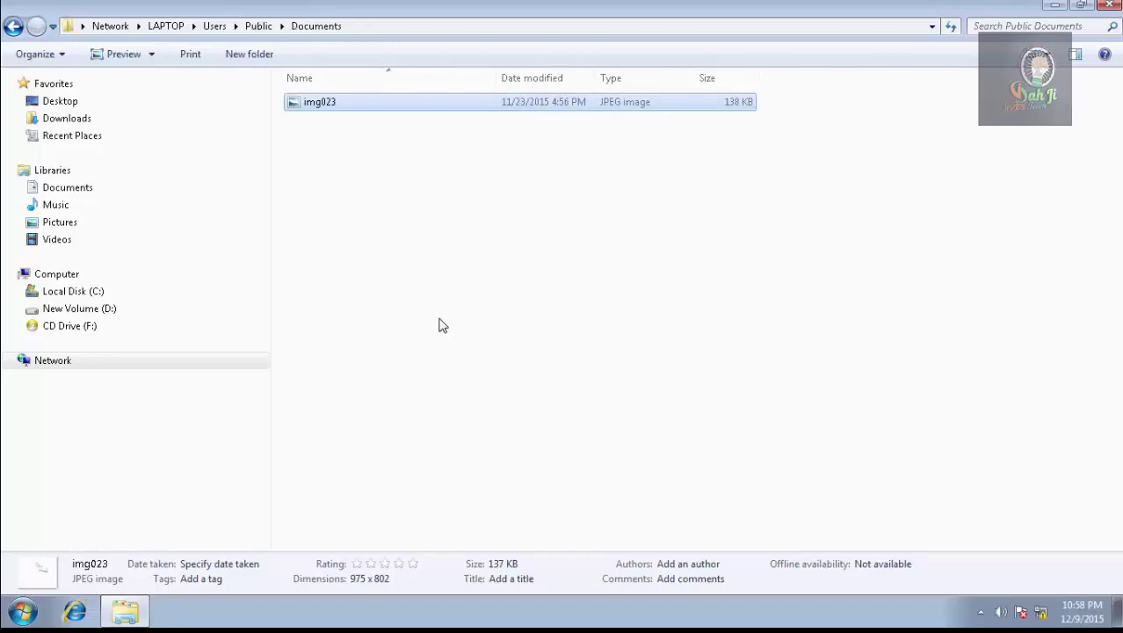
pyautogui.click(1108, 6)
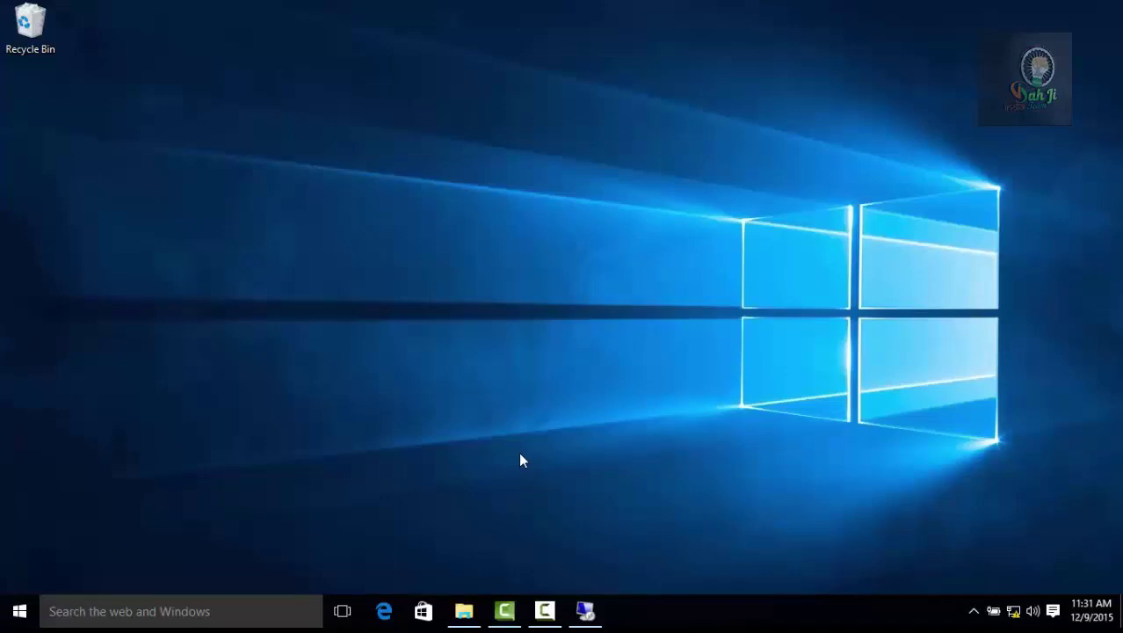
# - On the Windows 10 laptop, browse the network to LAPTOP's shared Users folder and open Public Documents inside Public
pyautogui.click(456, 622)
pyautogui.click(55, 517)
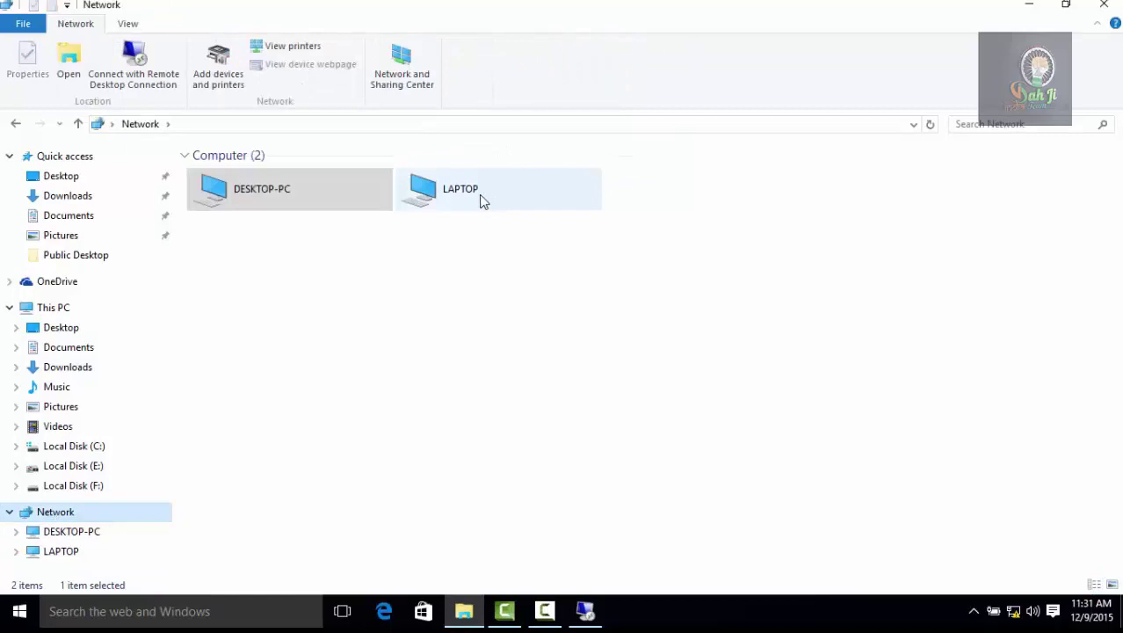
pyautogui.doubleClick(482, 195)
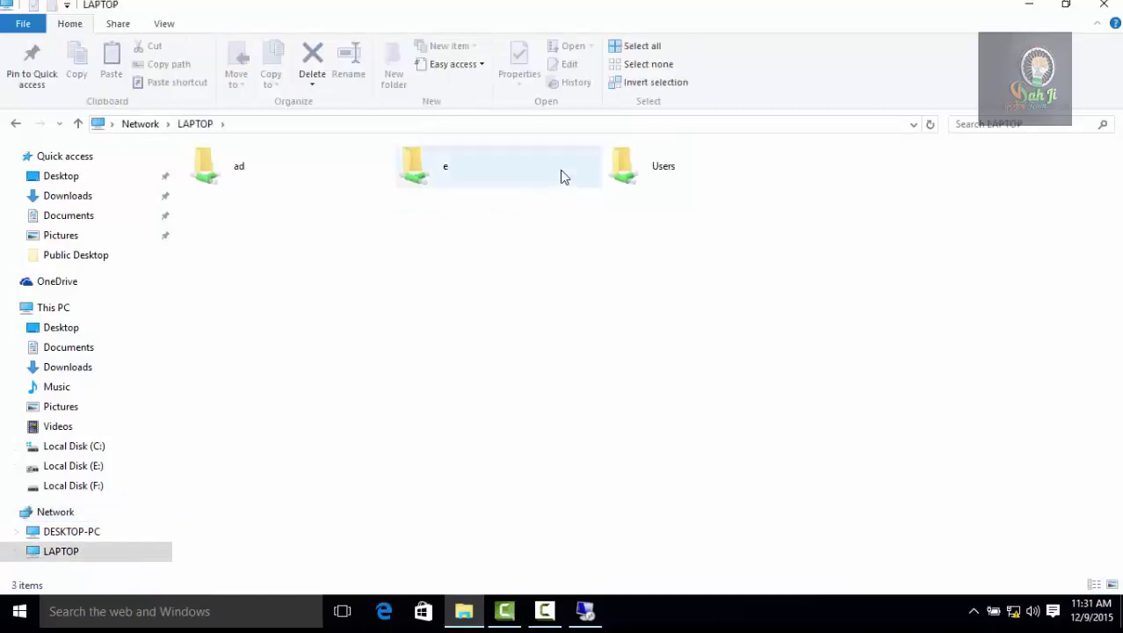
pyautogui.doubleClick(641, 174)
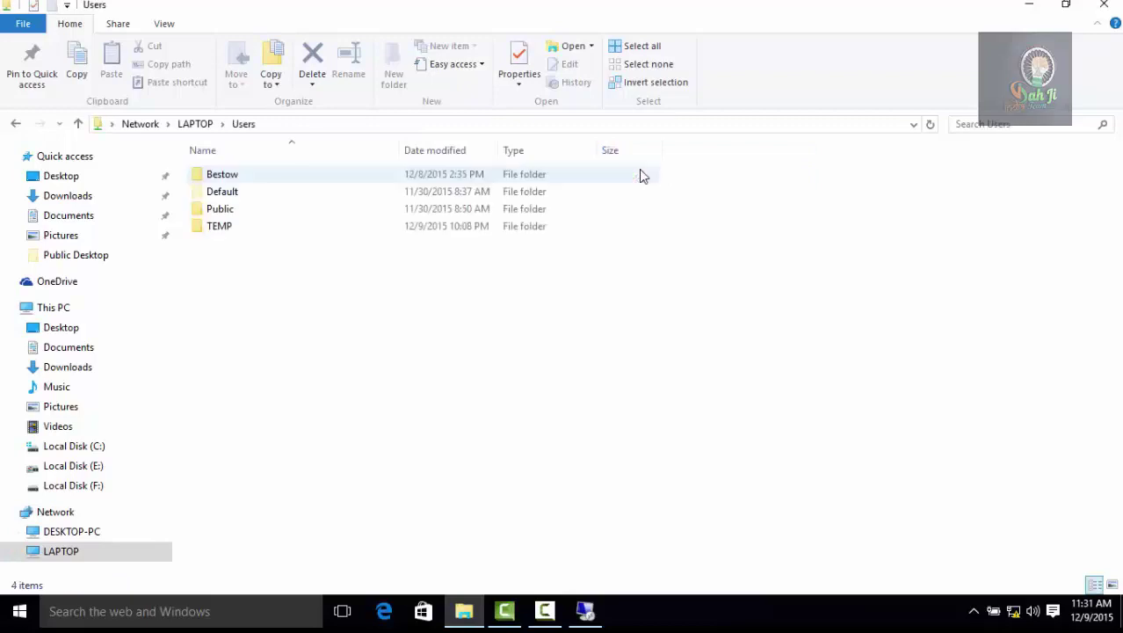
pyautogui.click(227, 214)
pyautogui.doubleClick(227, 214)
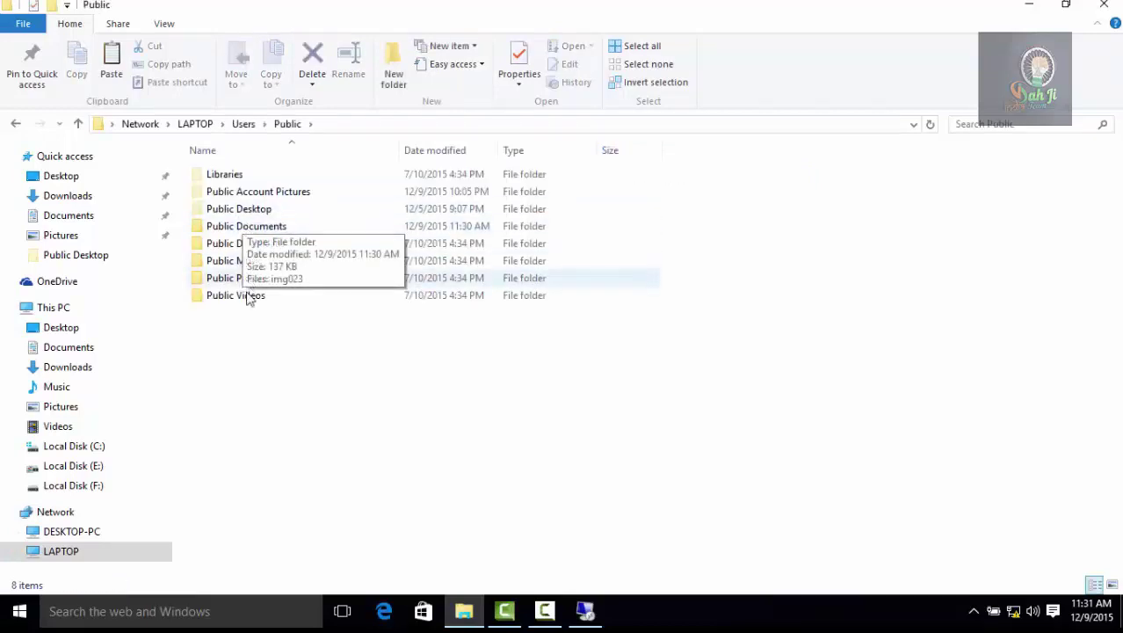
pyautogui.doubleClick(262, 232)
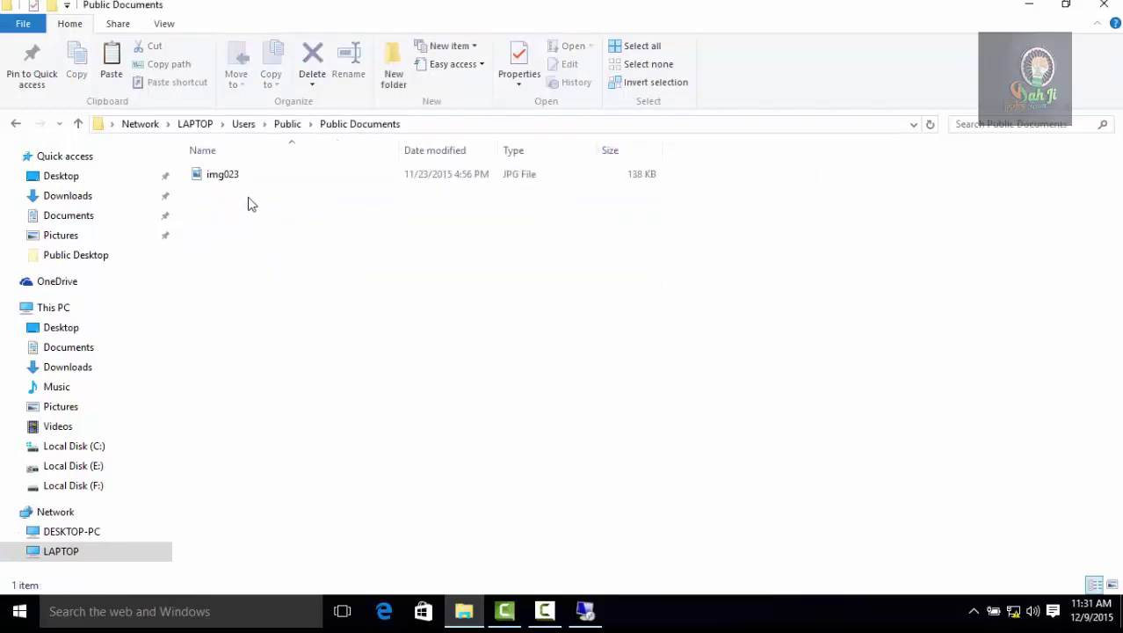
# - Copy img023 from Public Documents, minimize the folder window, and paste the picture onto the desktop
pyautogui.click(242, 178)
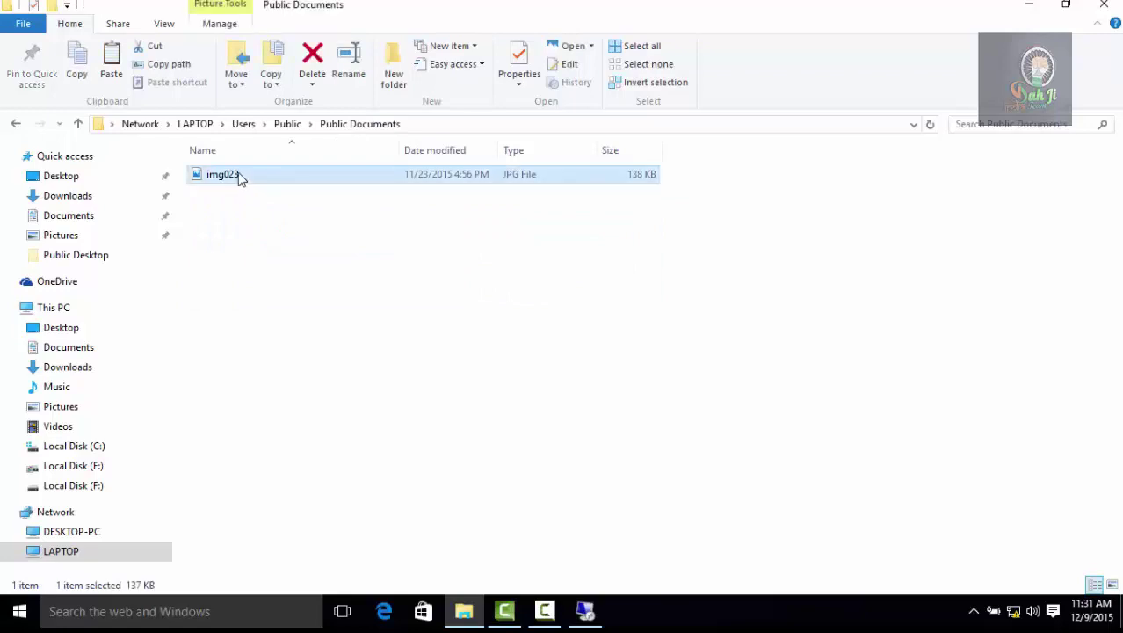
pyautogui.rightClick(242, 178)
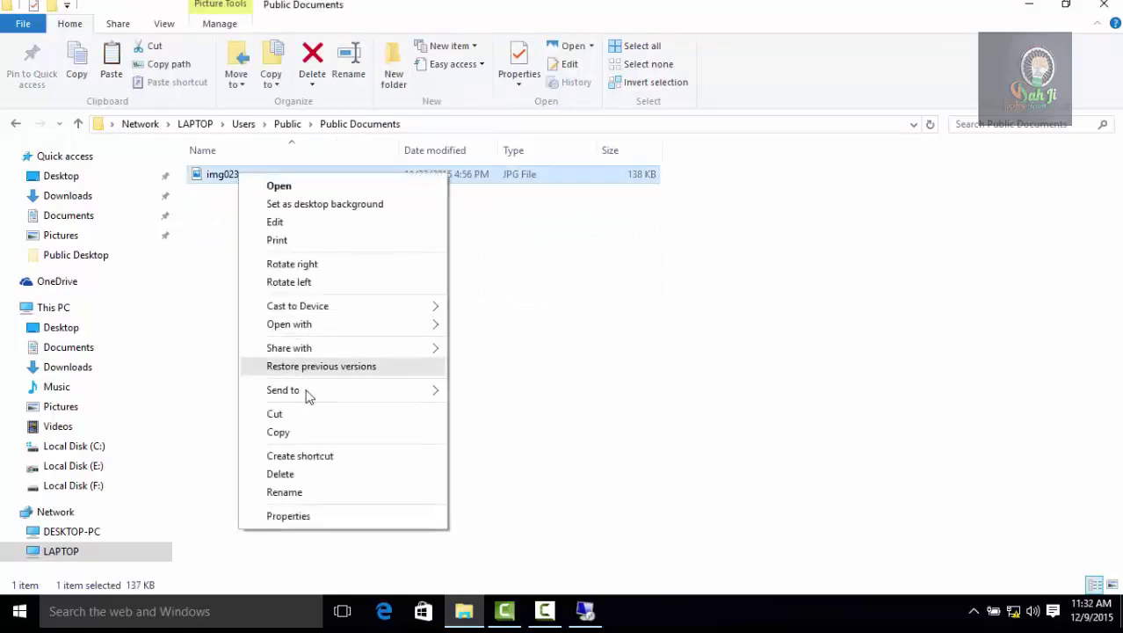
pyautogui.click(293, 434)
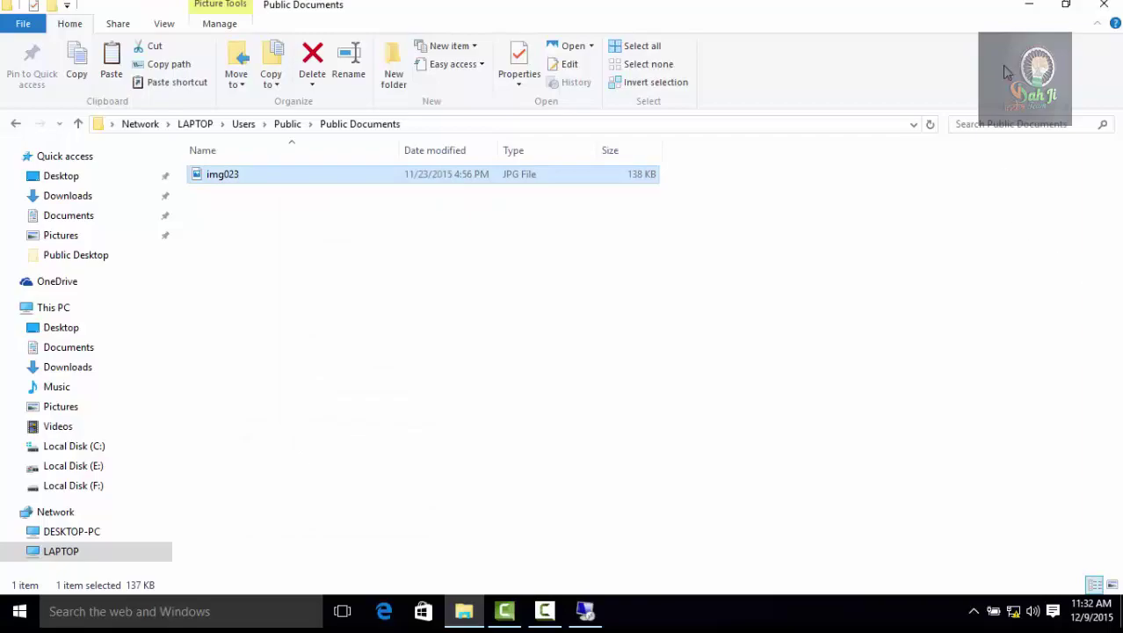
pyautogui.click(1026, 7)
pyautogui.rightClick(30, 300)
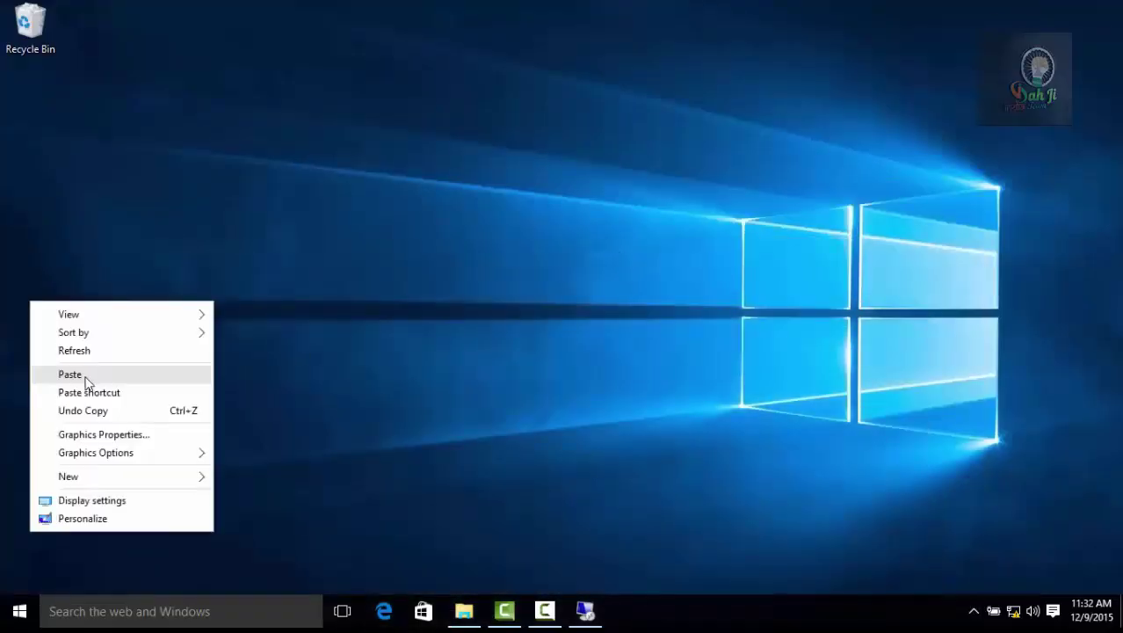
pyautogui.click(70, 374)
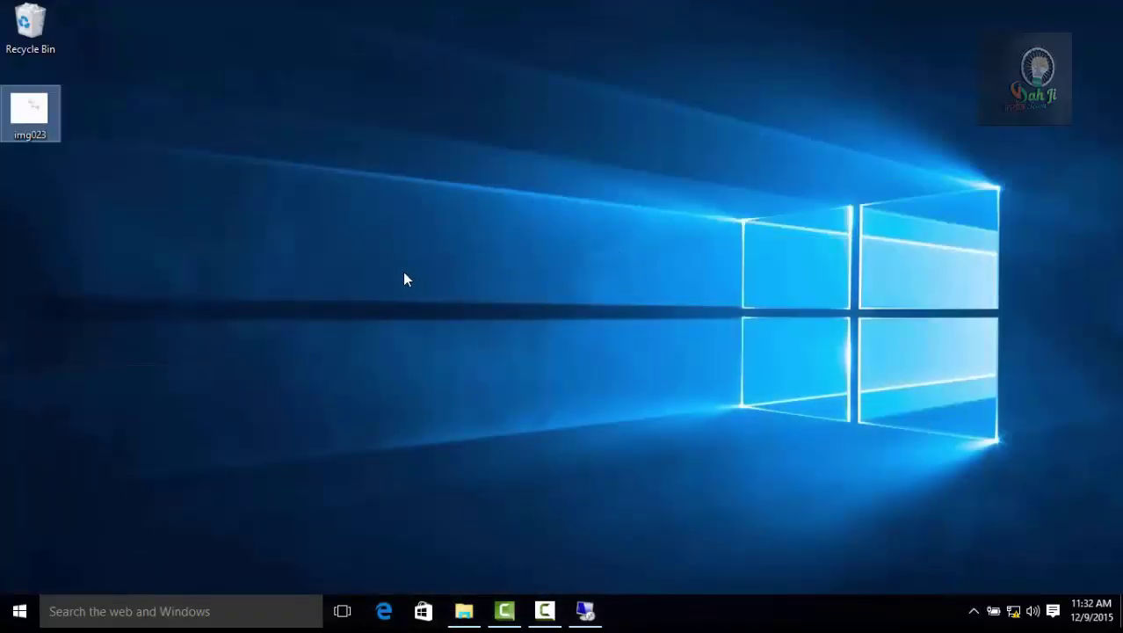